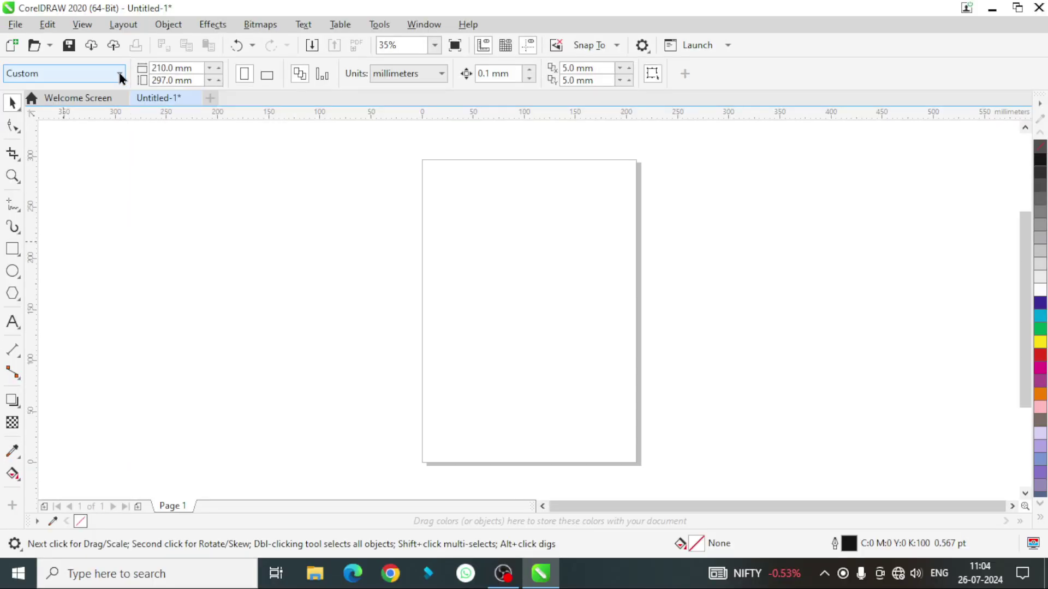
Set the page size to A4 and add a rectangle framing the whole page
left_click(119, 76)
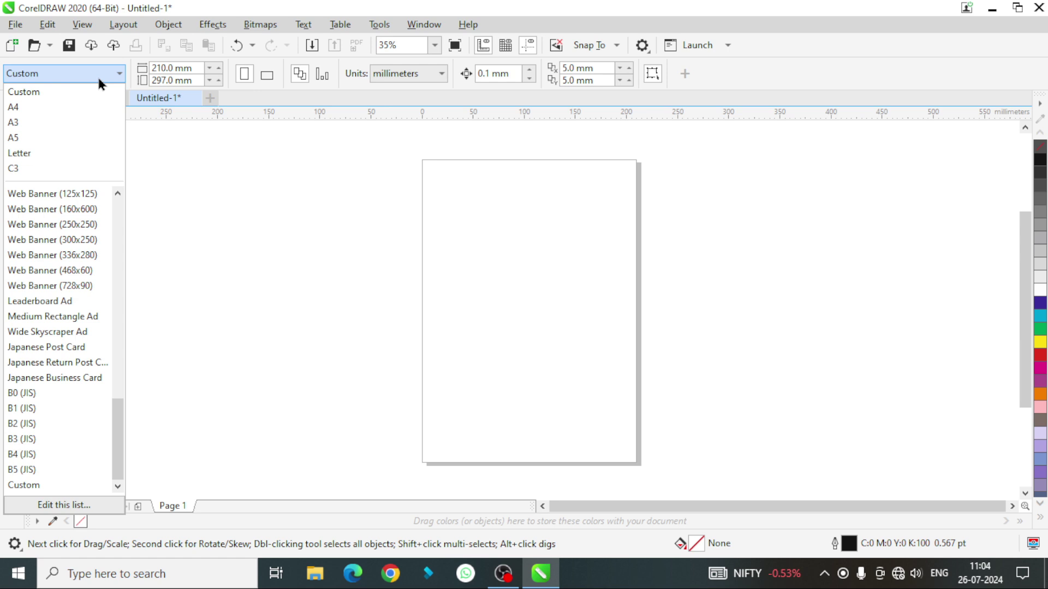
left_click(18, 108)
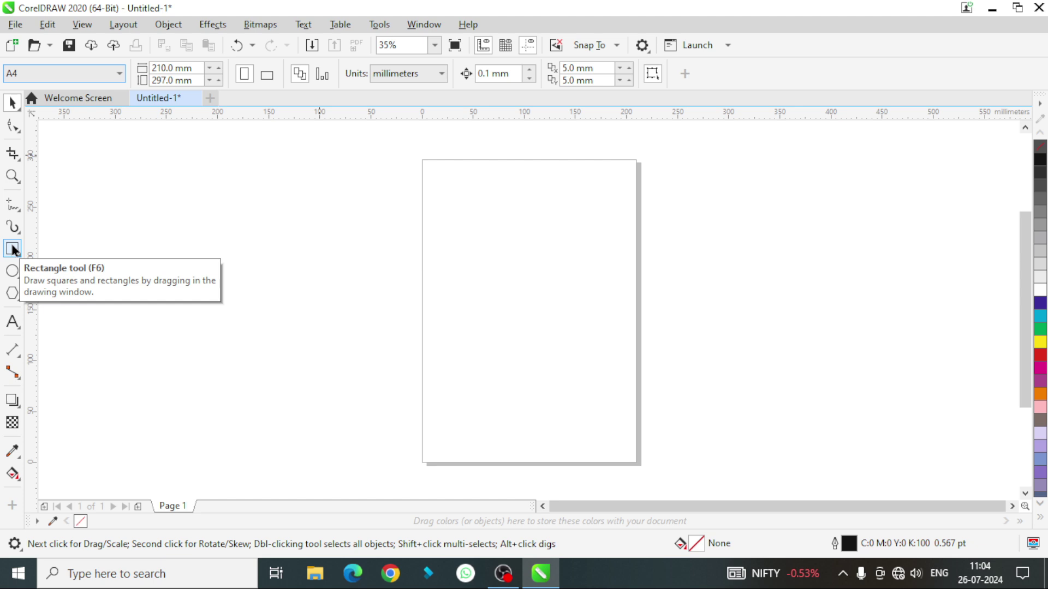
double_click(12, 251)
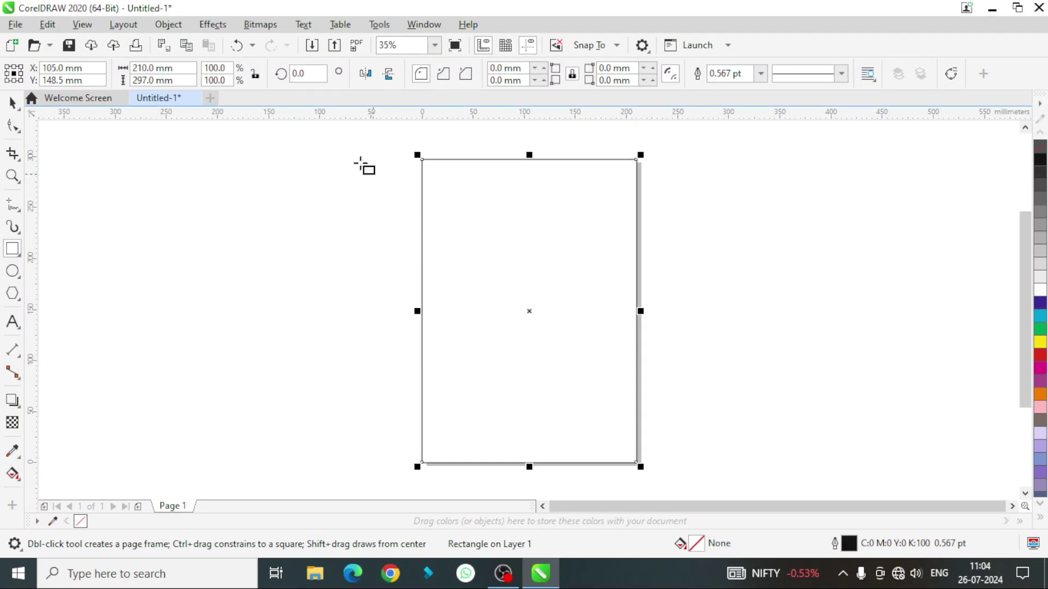
left_click(13, 102)
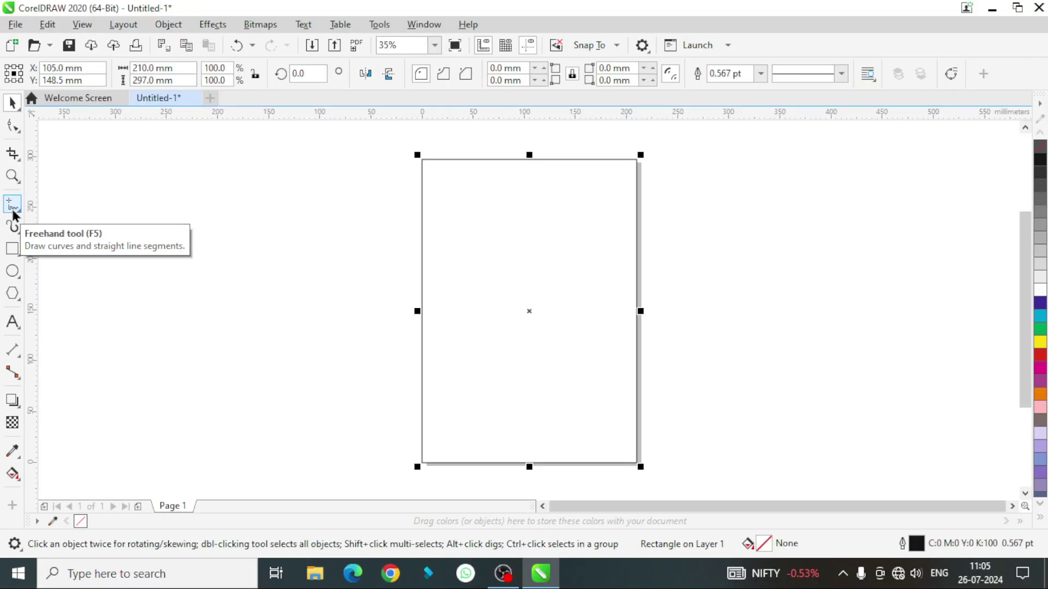
key("F5")
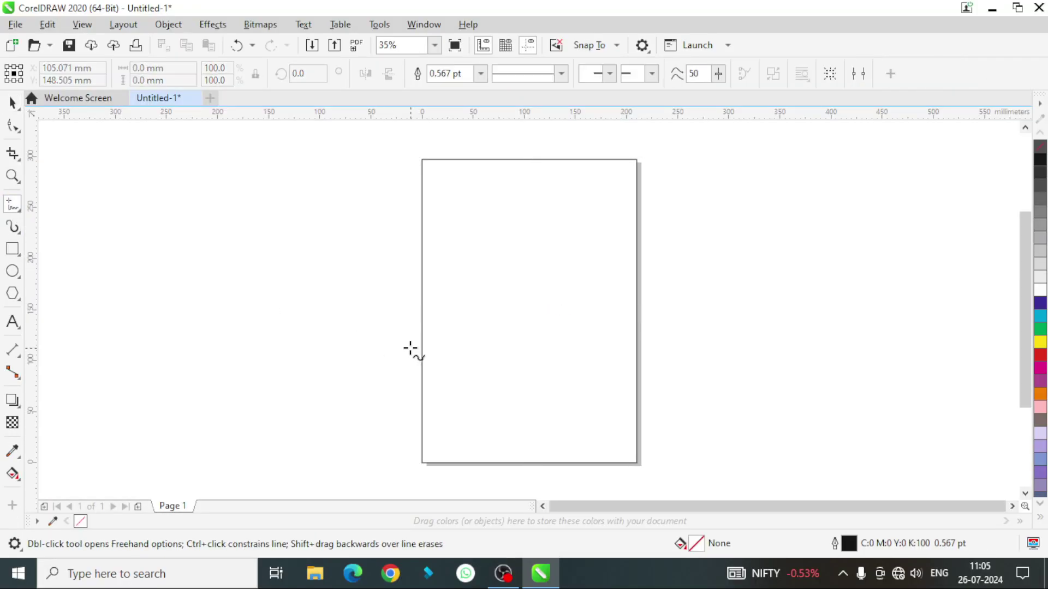
scroll(411, 348, "up", 1)
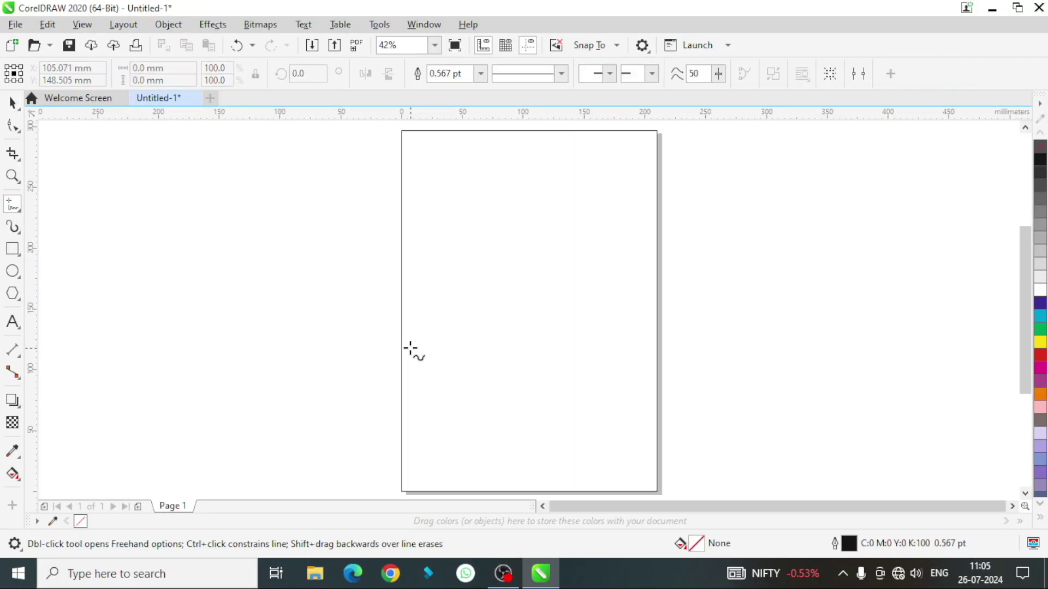
left_click(402, 176)
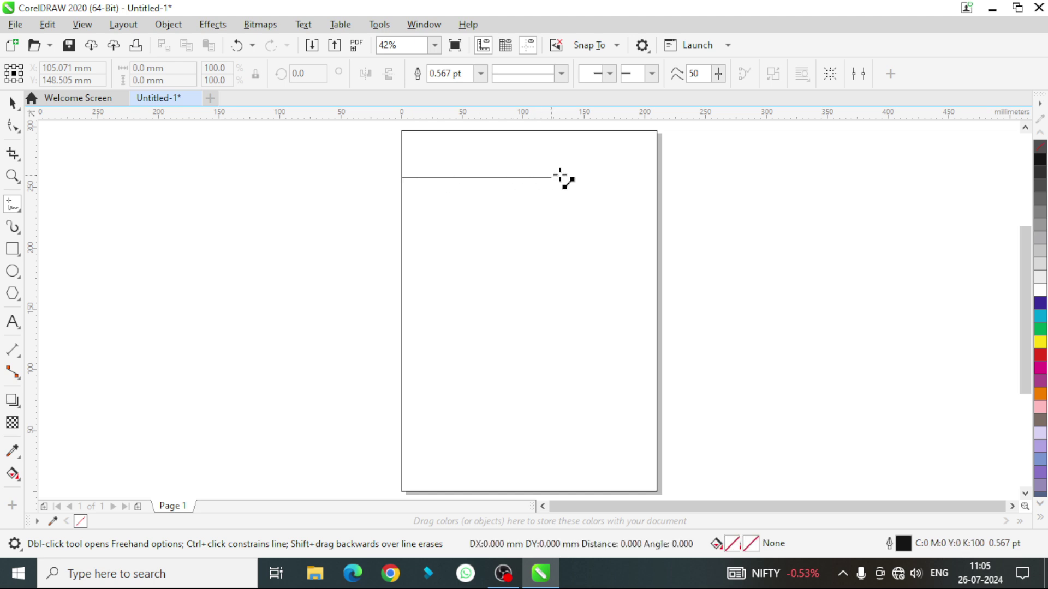
left_click(657, 177)
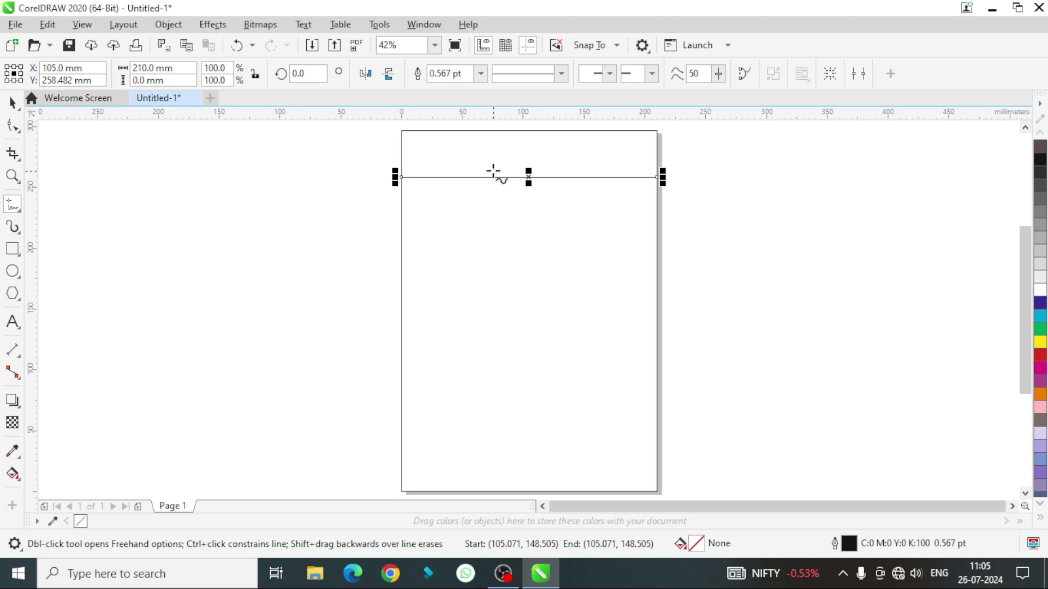
key("Delete")
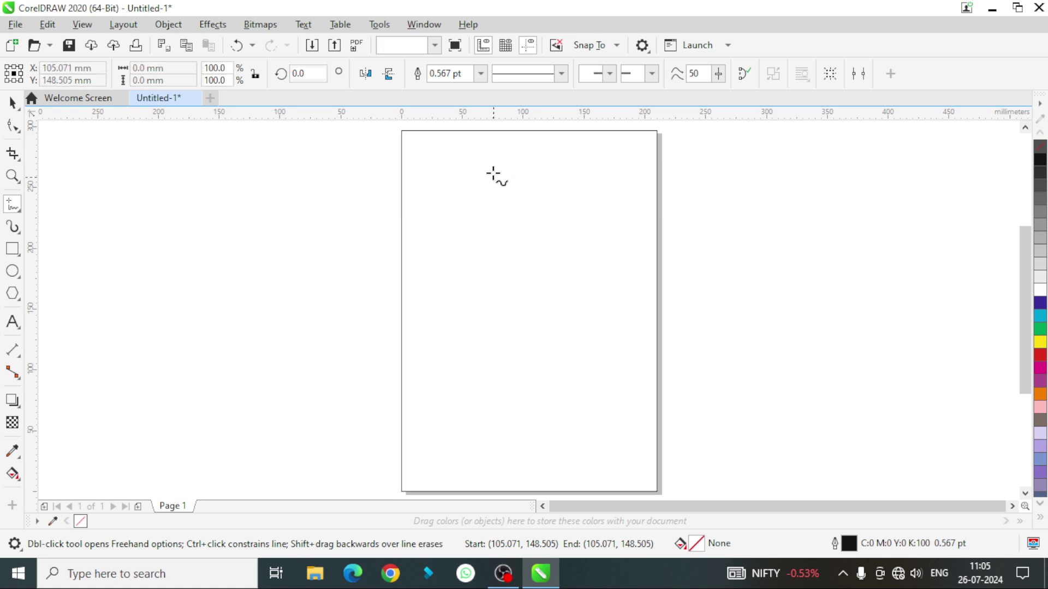
Draw a straight horizontal line about 206 mm long in the empty area beside the page with the Freehand tool
left_click(692, 194)
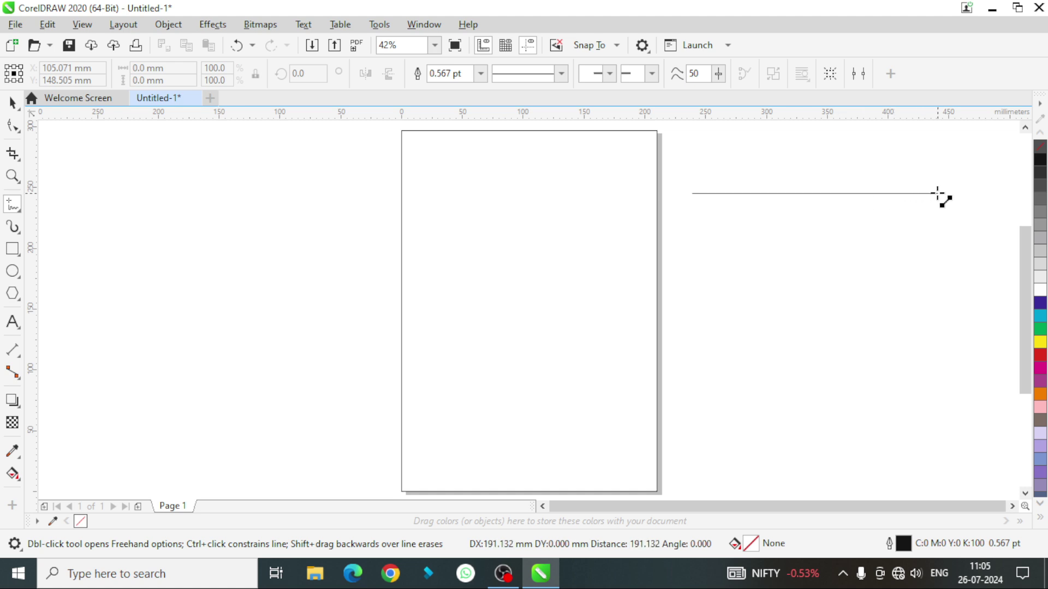
left_click(947, 193)
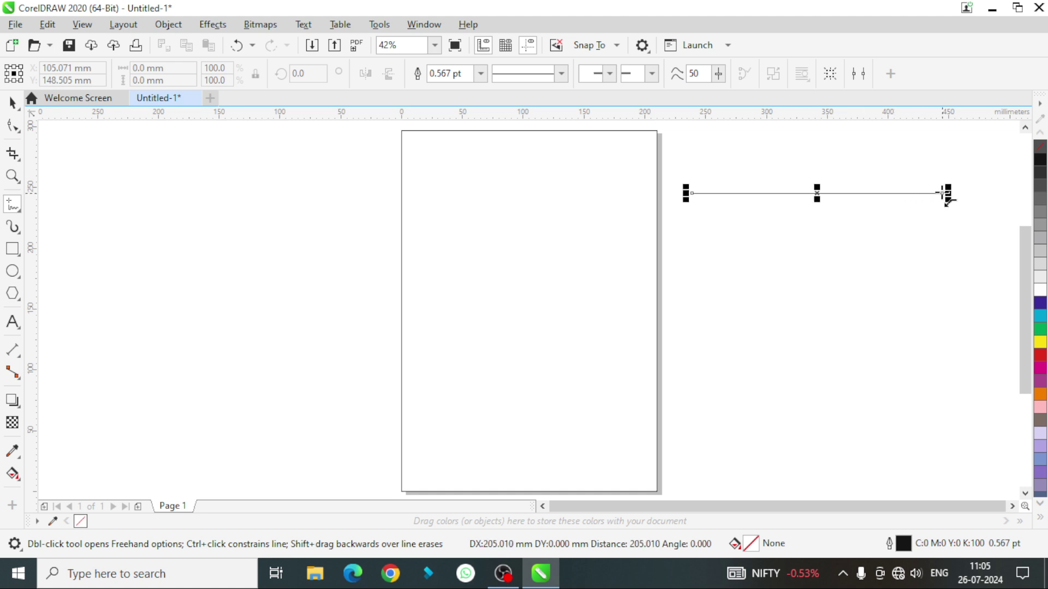
left_click(13, 102)
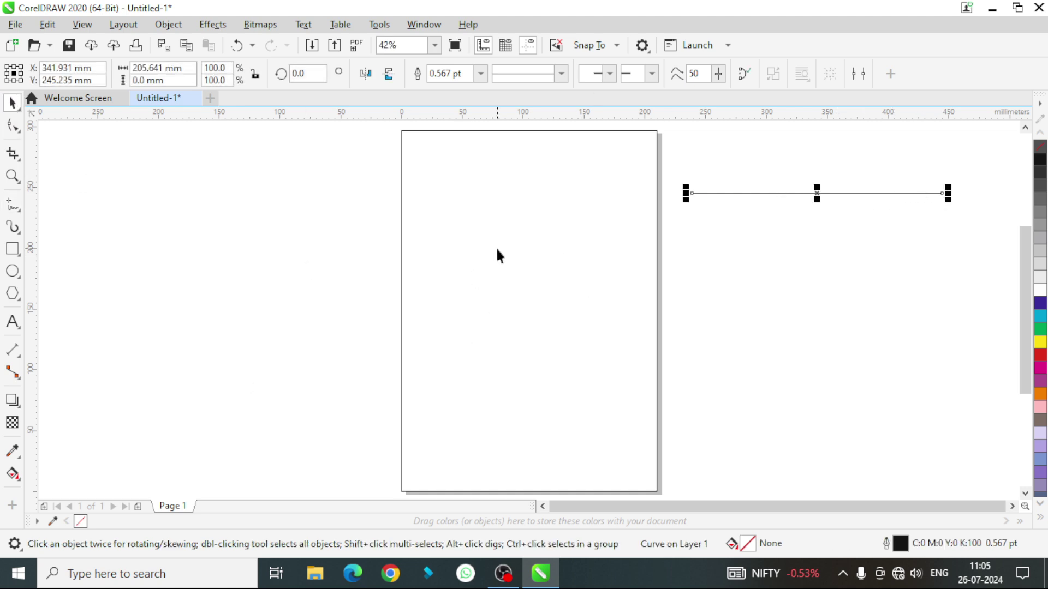
Set the horizontal line's length to 210 mm to match the page frame's width
left_click(481, 195)
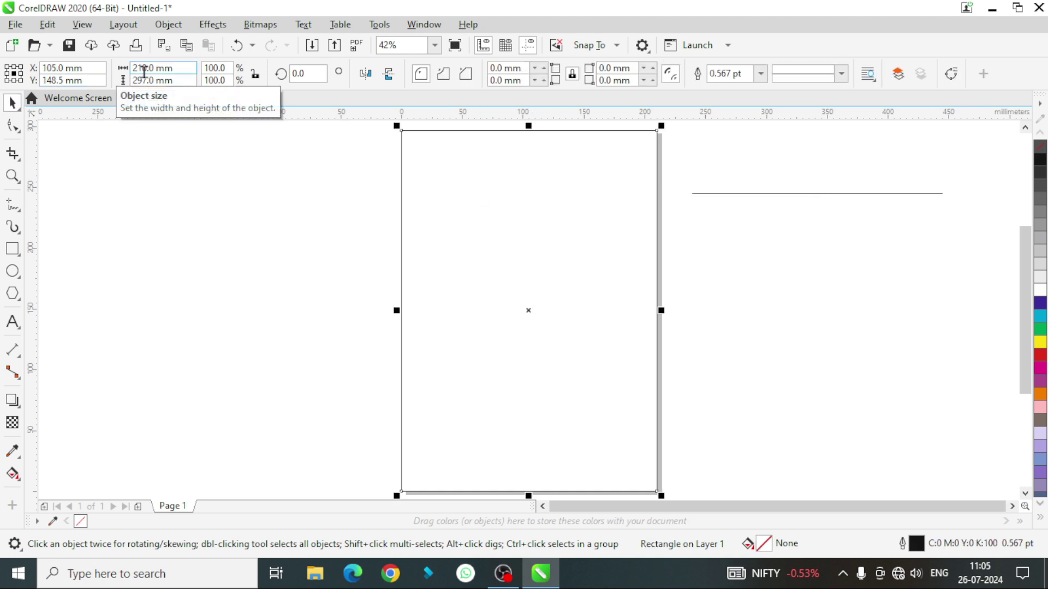
left_click(862, 193)
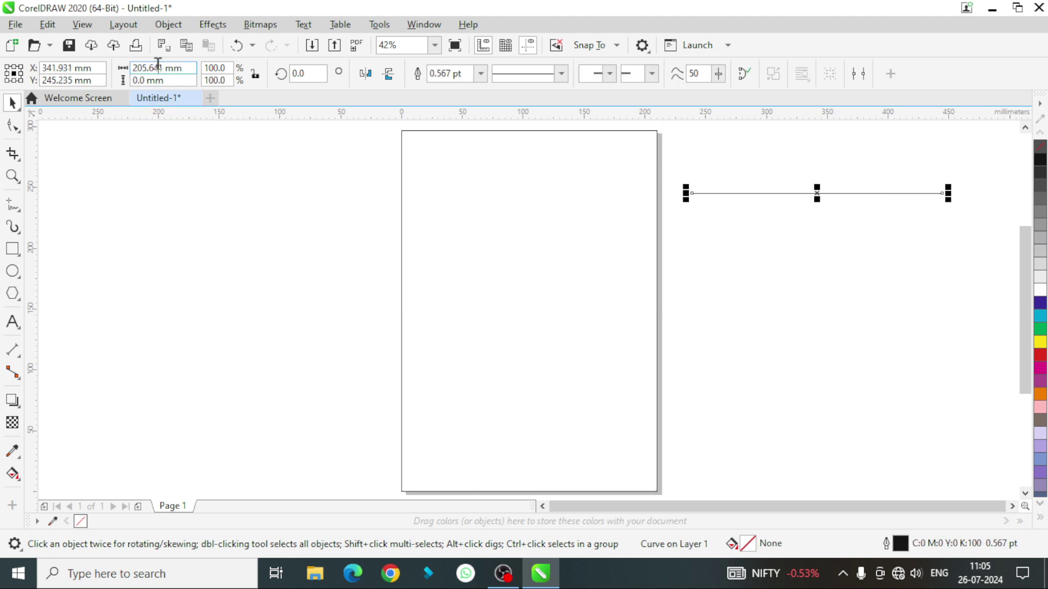
double_click(150, 68)
type("210")
key("Return")
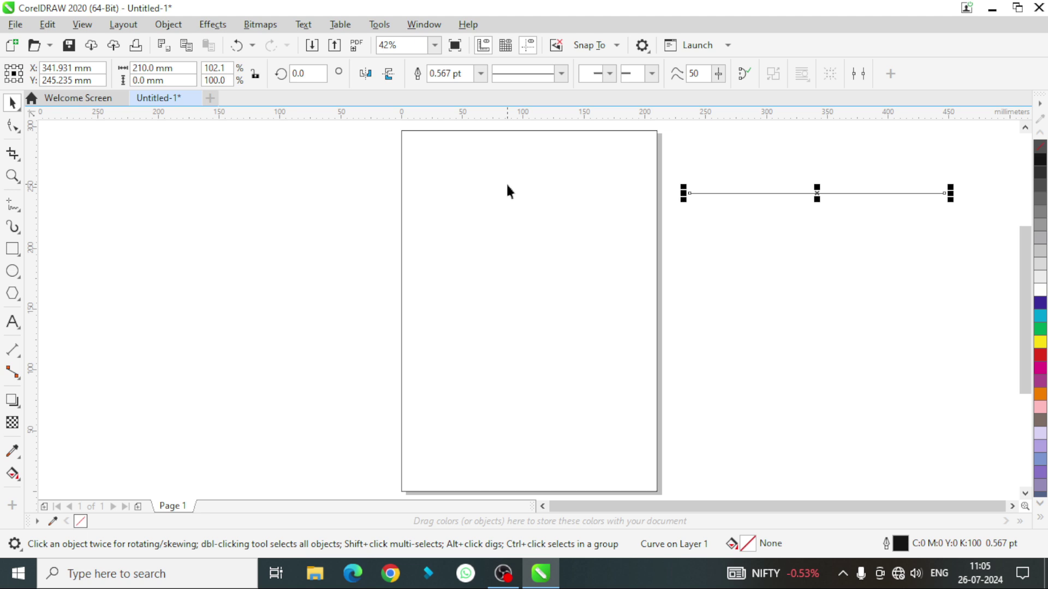
Align the horizontal line to the left edge of the page frame
left_click(499, 159, "shift")
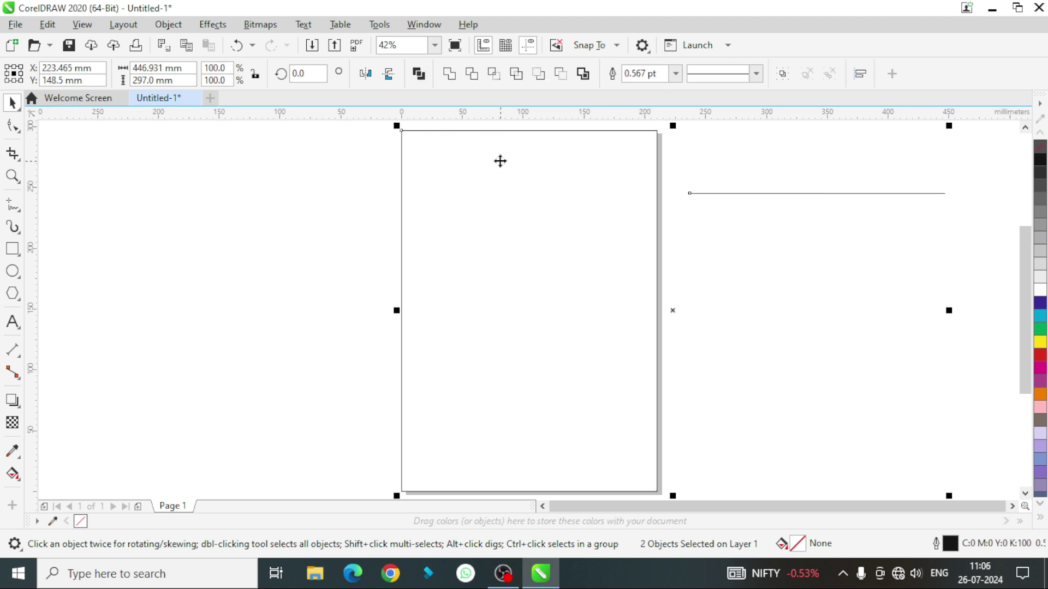
key("l")
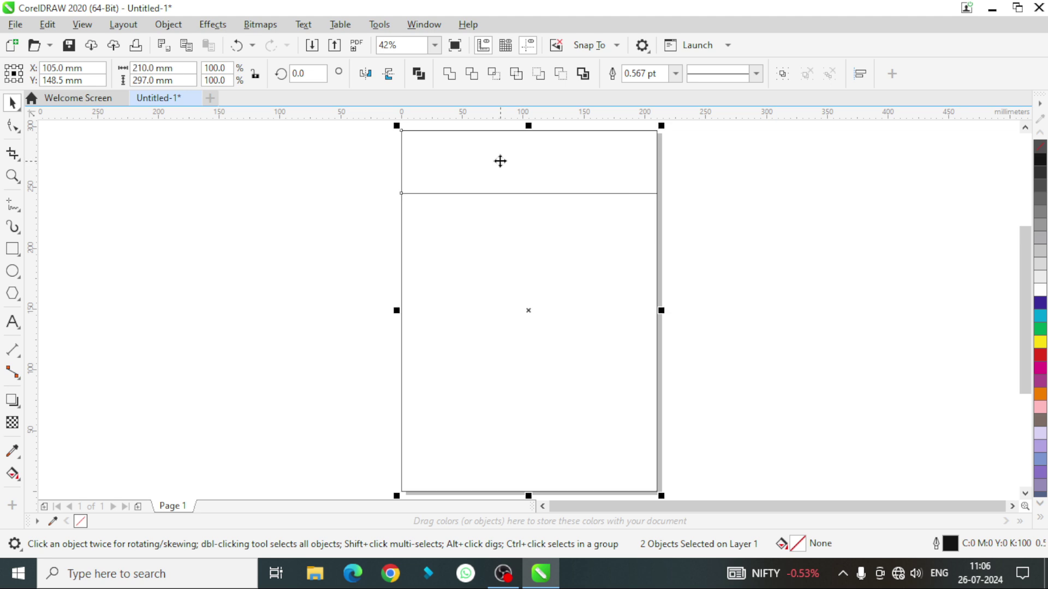
left_click(831, 255)
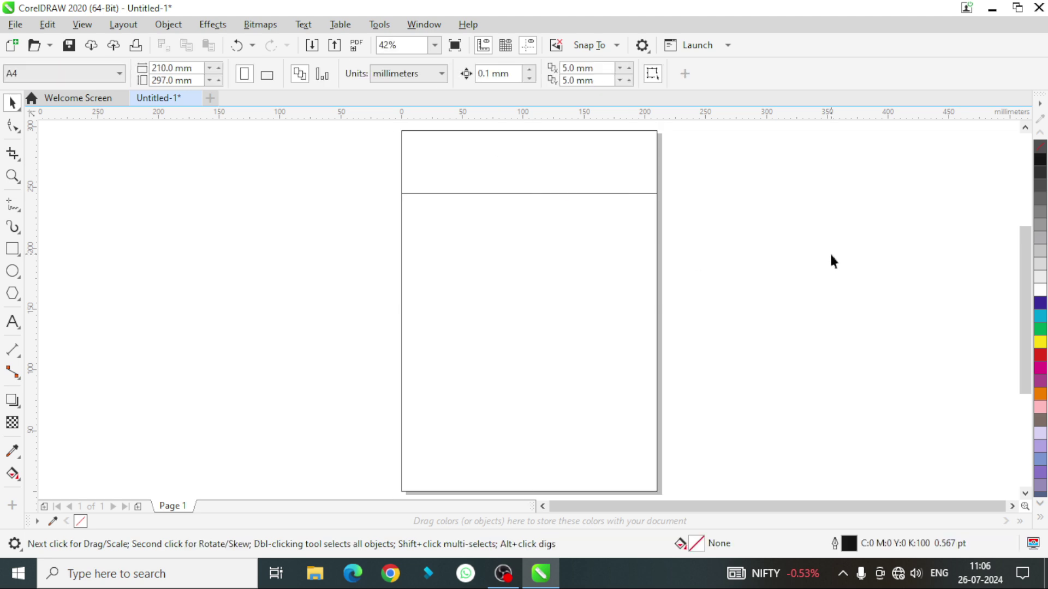
Nudge the horizontal line up to a Y position of about 262 mm, leaving a header space above it
left_click(523, 193)
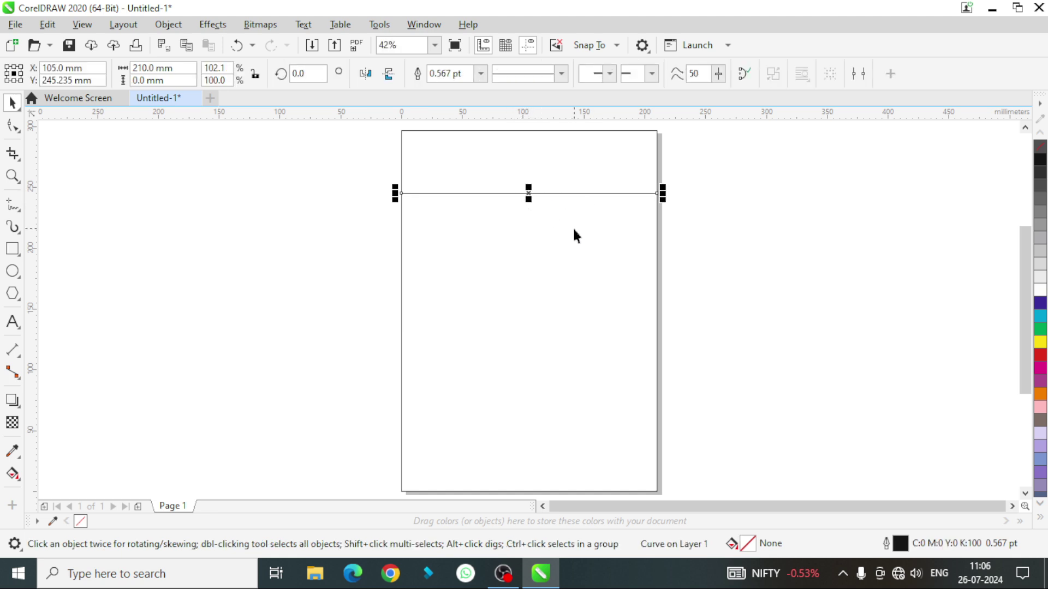
key("Up")
key("Up")
key("Up")
key("Up")
key("Up")
key("Up")
key("Up")
key("Up")
key("Up")
key("Up")
key("Up")
key("Up")
key("Up")
key("Up")
key("Up")
key("Up")
key("Up")
key("Up")
key("Up")
key("Up")
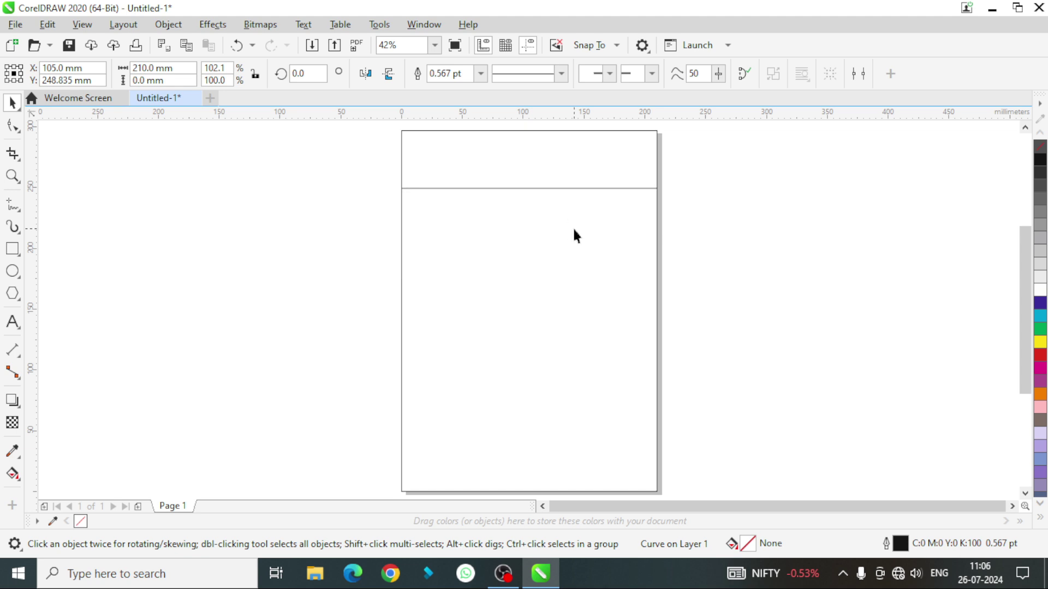
key("Up")
key("Up")
key("Up")
key("Up")
key("Up")
key("Up")
key("Up")
key("Up")
key("Up")
key("Up")
key("Up")
key("Up")
key("Up")
key("Up")
key("Up")
key("Up")
key("Up")
key("Up")
key("Up")
key("Up")
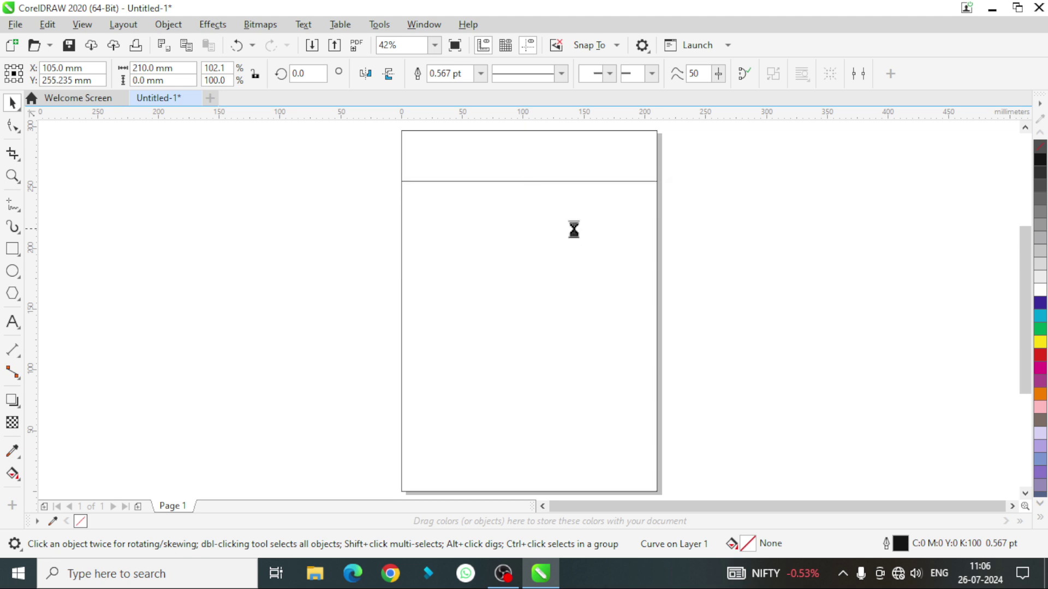
key("Up")
key("Up")
key("Up")
key("Up")
key("Up")
key("Up")
key("Up")
key("Up")
key("Up")
key("Up")
key("Up")
key("Up")
key("Up")
key("Up")
key("Up")
key("Up")
key("Up")
key("Up")
key("Up")
key("Up")
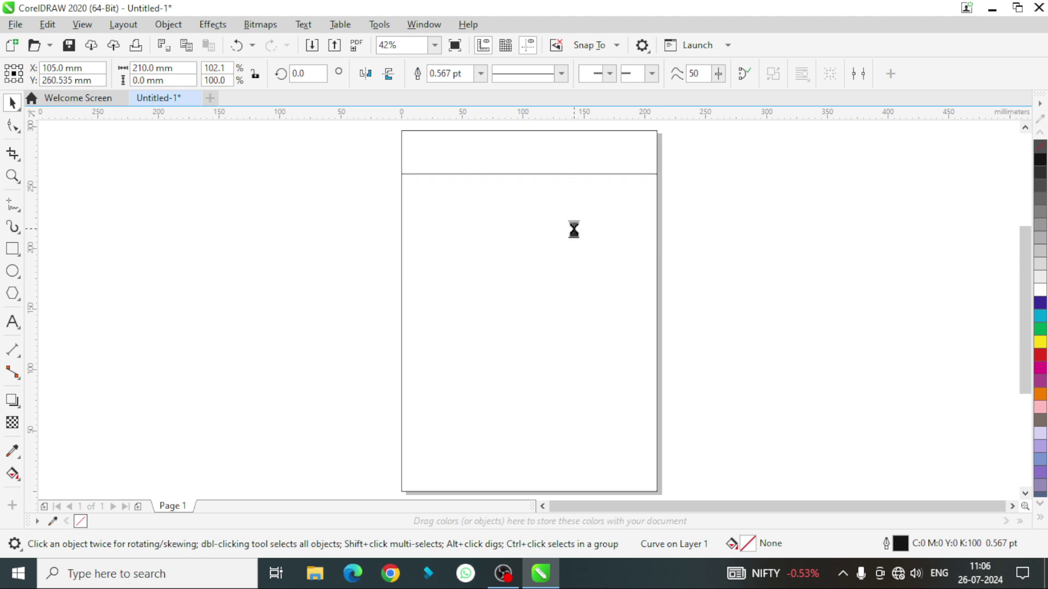
key("Up")
key("Up")
key("Up")
key("Up")
key("Up")
key("Up")
key("Up")
key("Up")
key("Up")
key("Up")
key("Up")
key("Up")
key("Up")
key("Up")
key("Up")
key("Up")
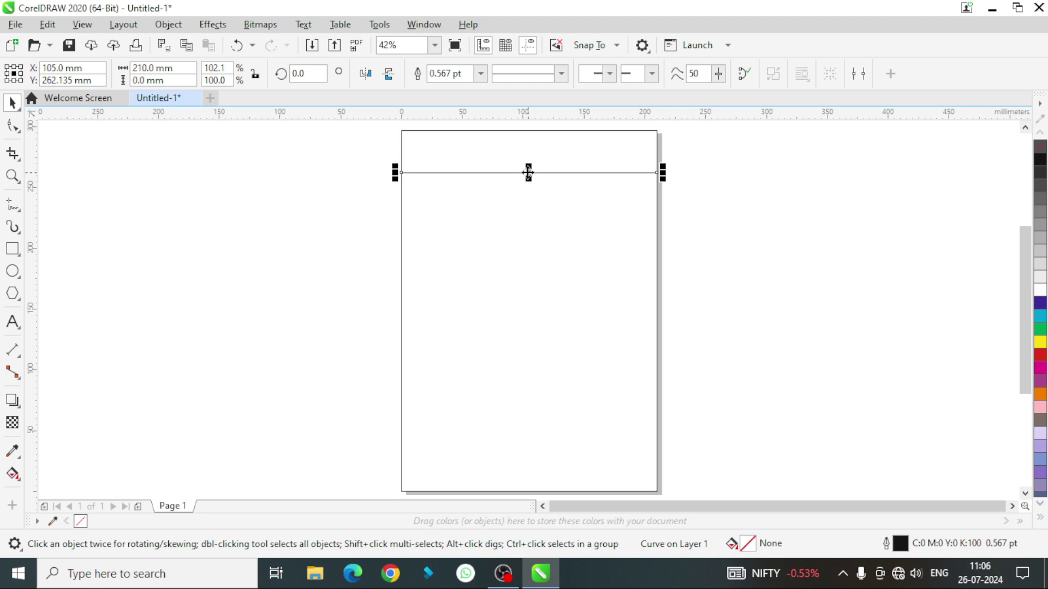
Duplicate the line about 8.7 mm below itself and repeat the duplication until ruled lines reach about 10 mm above the page's bottom edge
left_click_drag(528, 173, 528, 183)
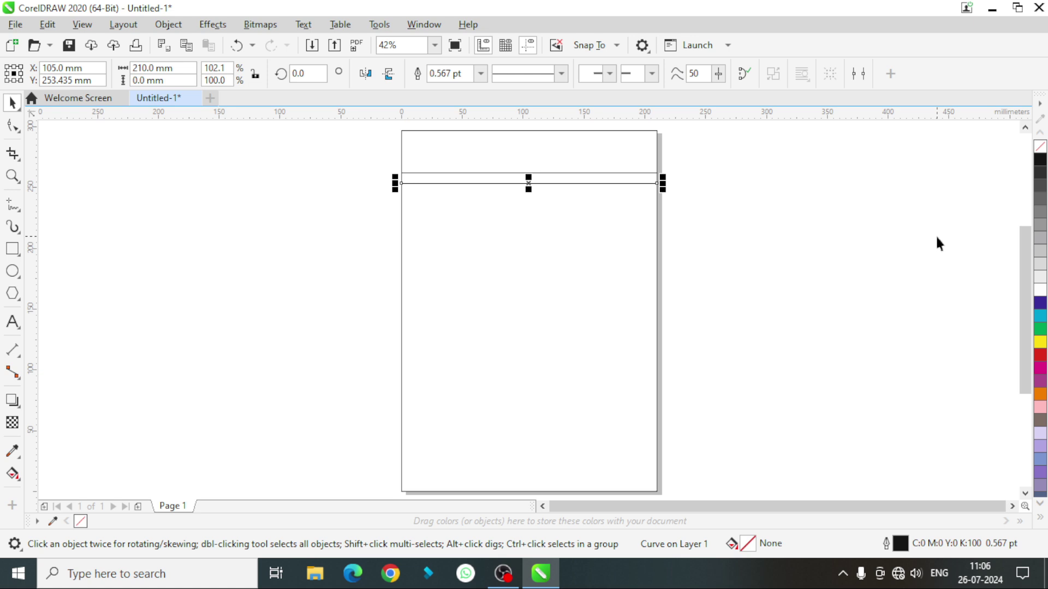
key("ctrl+r")
key("ctrl+r")
key("ctrl+r")
key("ctrl+r")
key("ctrl+r")
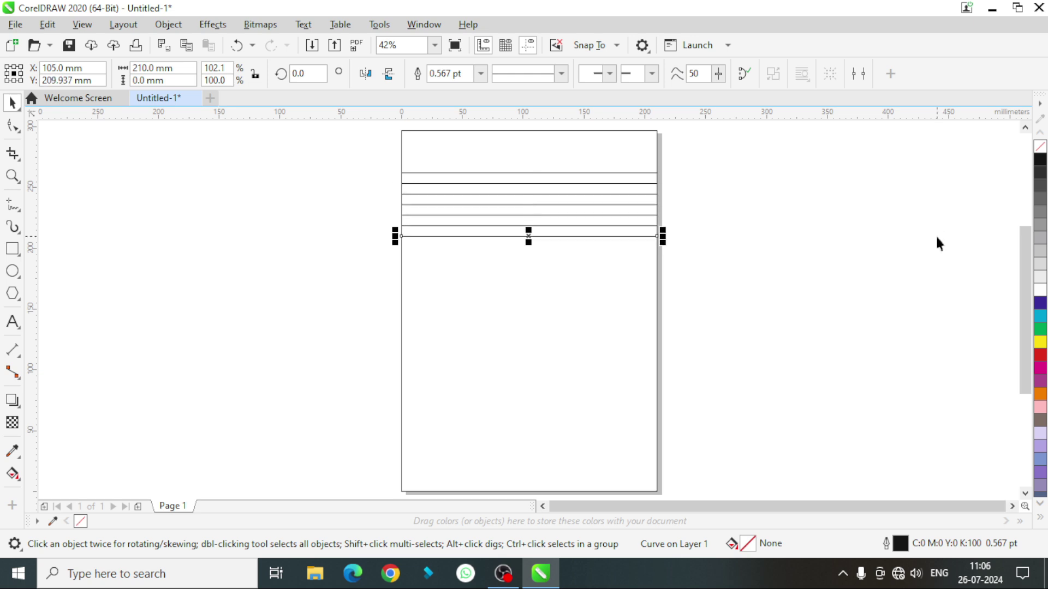
key("ctrl+r")
key("ctrl+r")
key("ctrl+r")
key("ctrl+r")
key("ctrl+r")
key("ctrl+r")
key("ctrl+r")
key("ctrl+r")
key("ctrl+r")
key("ctrl+r")
key("ctrl+r")
key("ctrl+r")
key("ctrl+r")
key("ctrl+r")
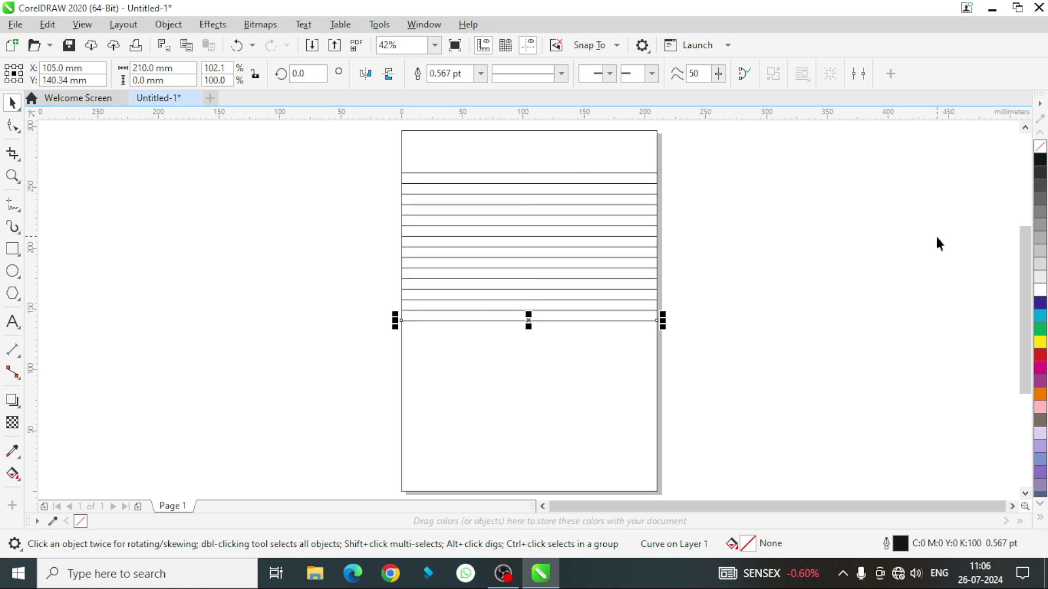
key("ctrl+r")
key("ctrl+r")
key("ctrl+r")
key("ctrl+r")
key("ctrl+r")
key("ctrl+r")
key("ctrl+r")
key("ctrl+r")
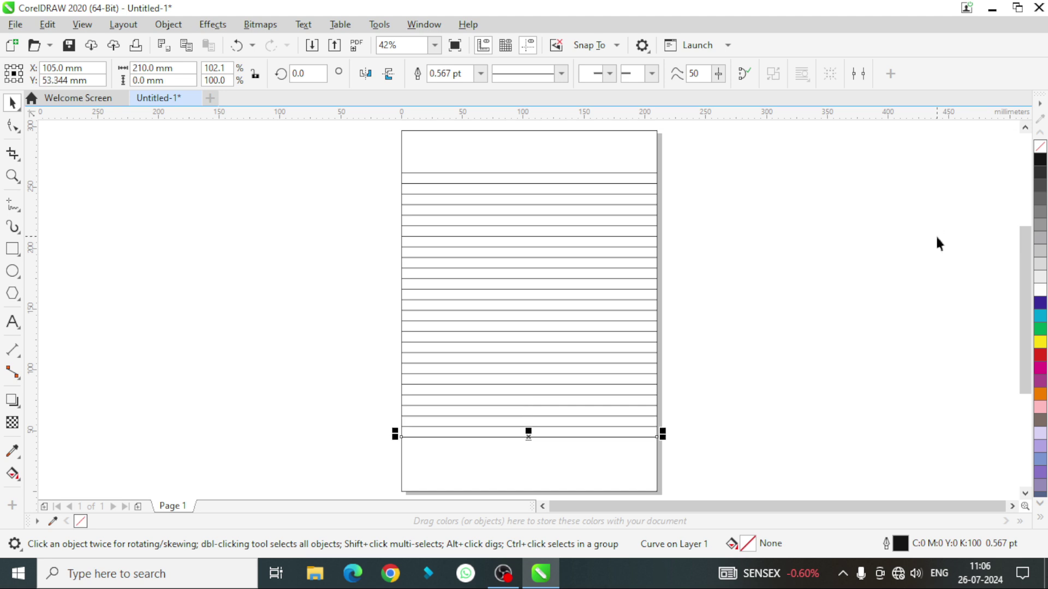
key("ctrl+r")
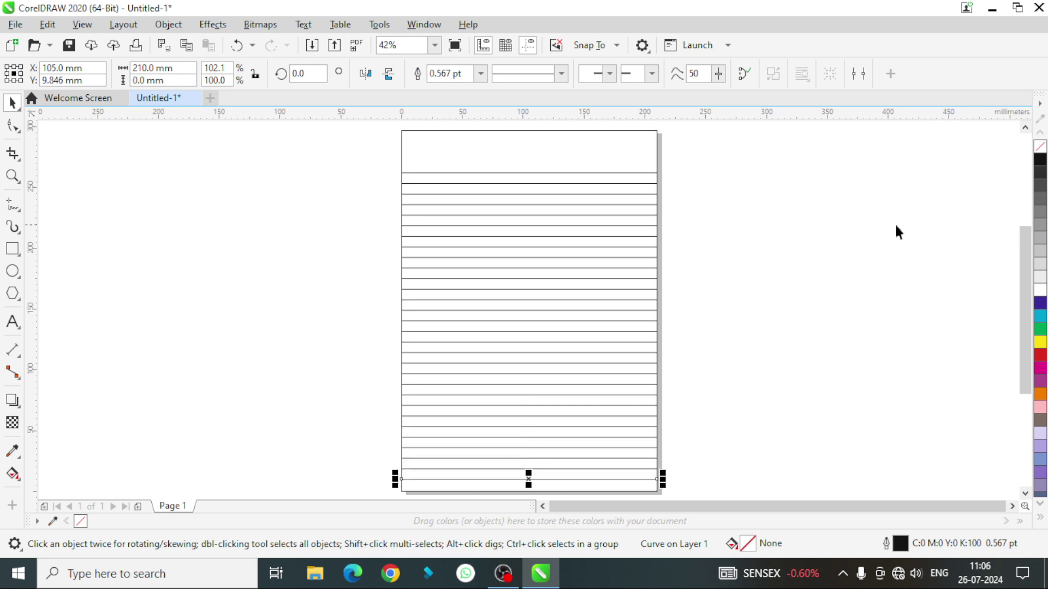
left_click(767, 340)
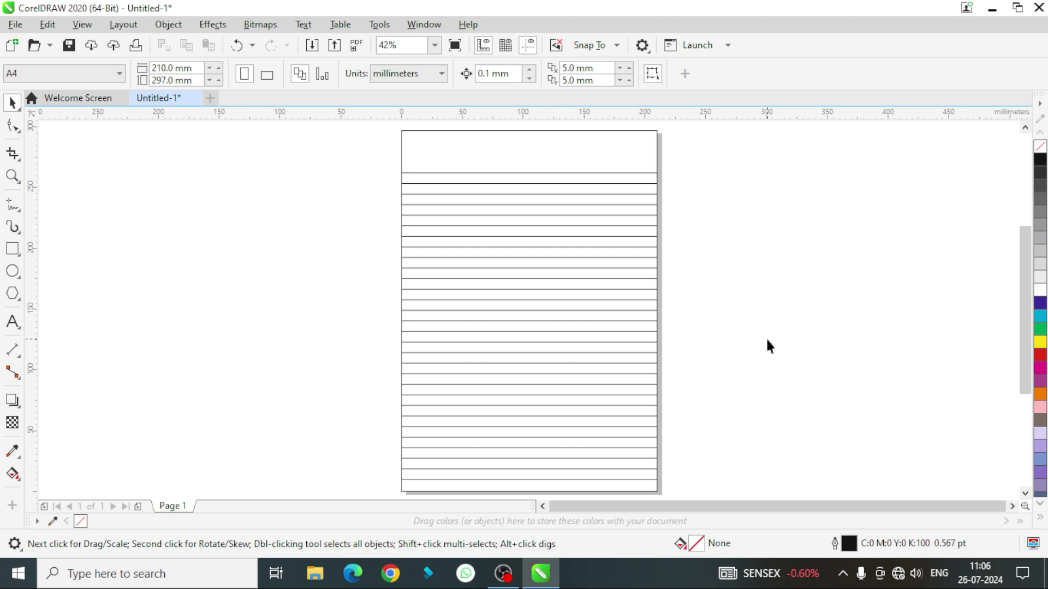
Apply red as fill and outline colour to the topmost ruled line and set its outline width to 2.0 pt
left_click(511, 173)
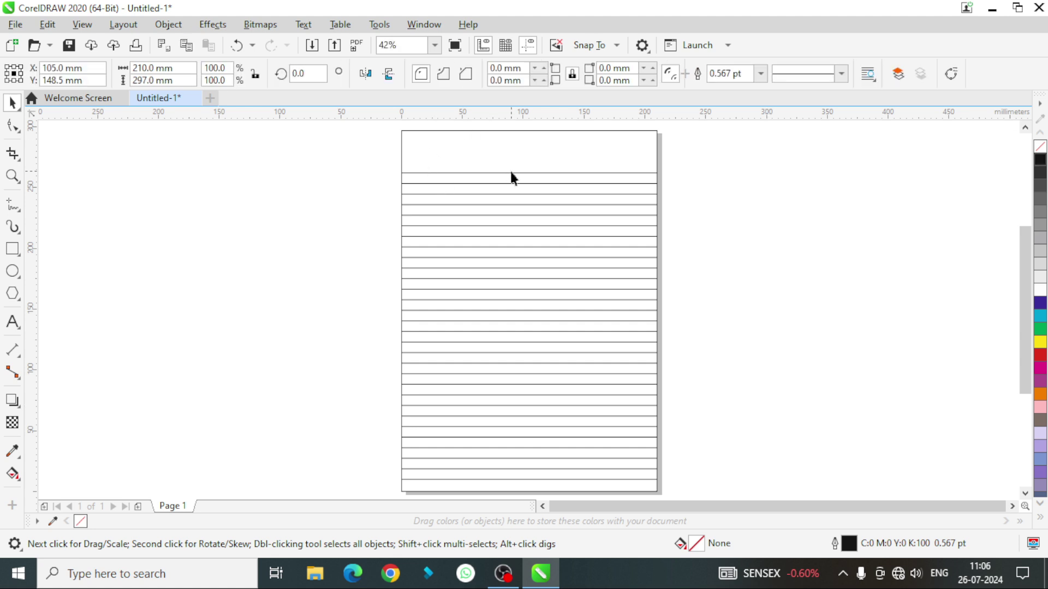
left_click(773, 158)
left_click(547, 173)
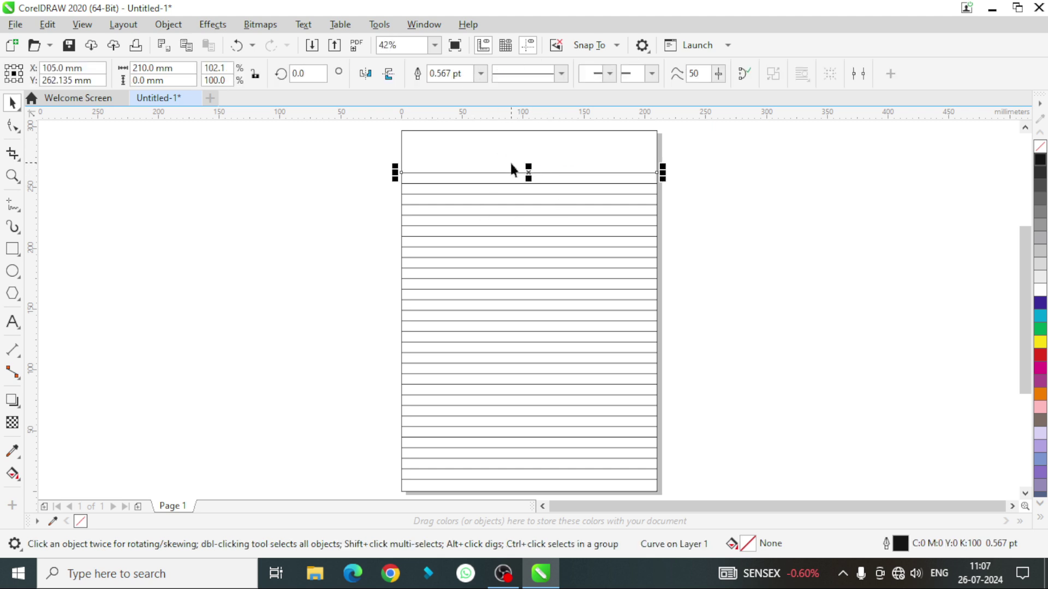
left_click(1038, 358)
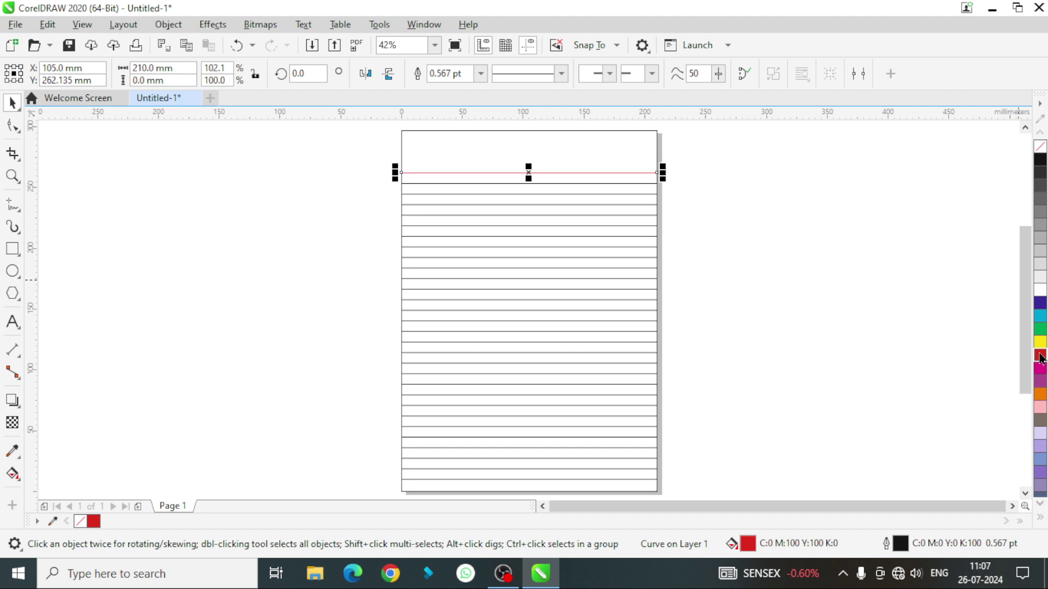
right_click(1040, 356)
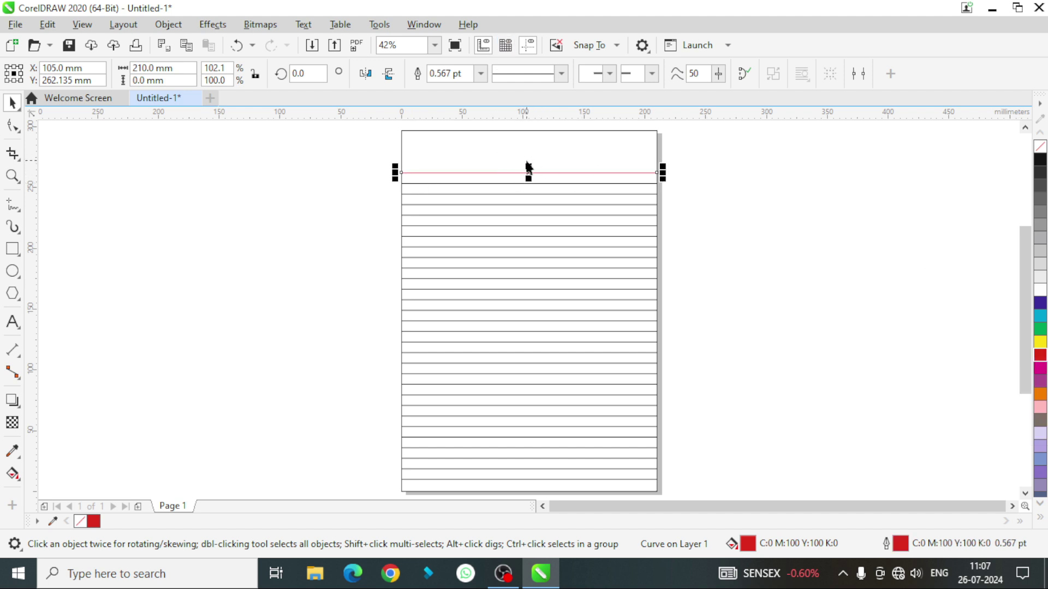
left_click(481, 73)
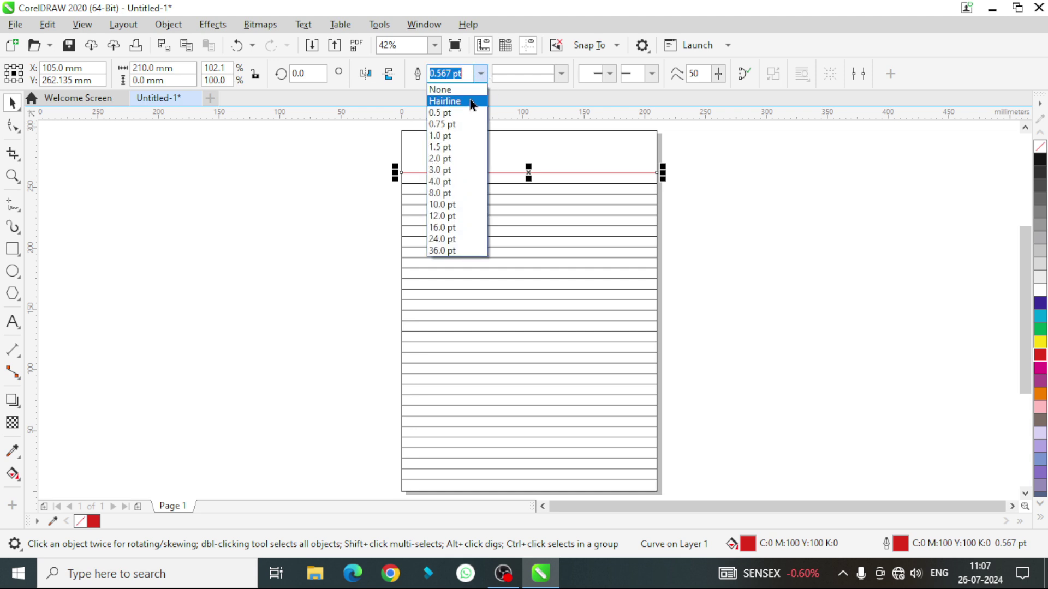
left_click(442, 158)
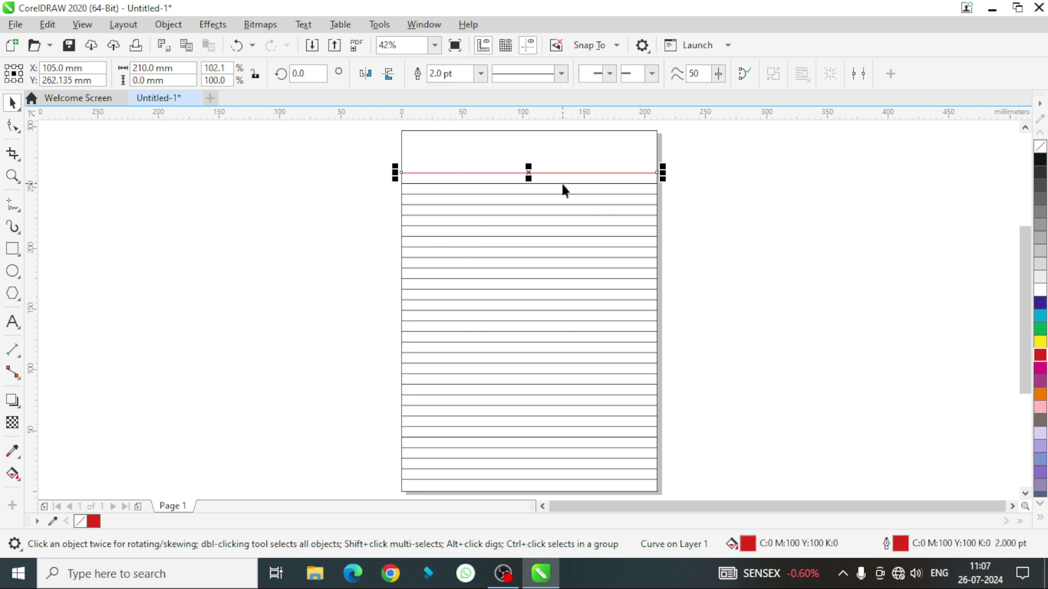
Duplicate the red header line about 1.9 mm above itself to form a double header rule
left_click(67, 270)
left_click(12, 175)
left_click_drag(345, 145, 908, 253)
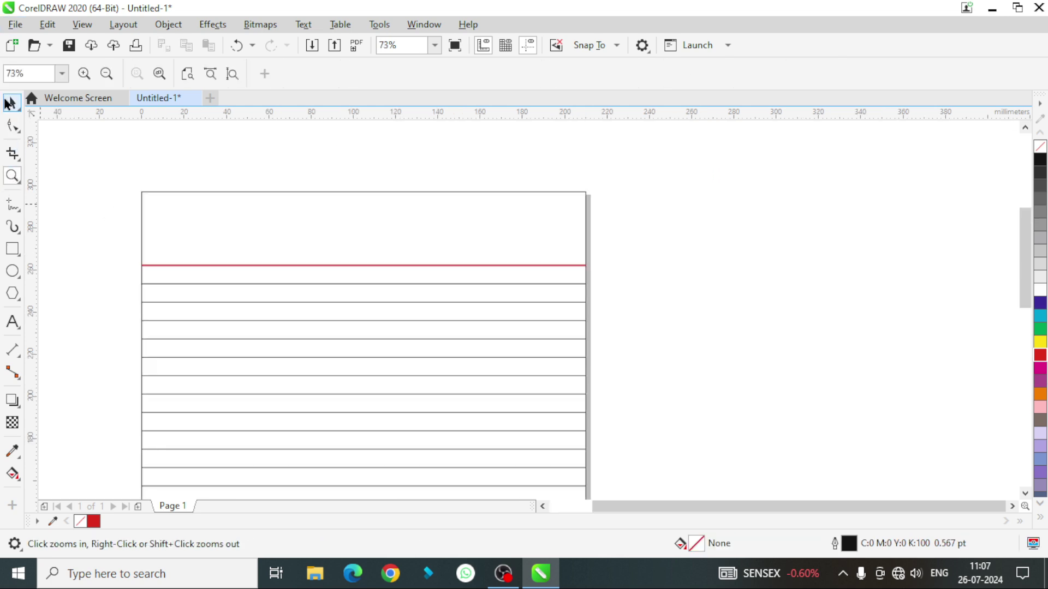
left_click(12, 103)
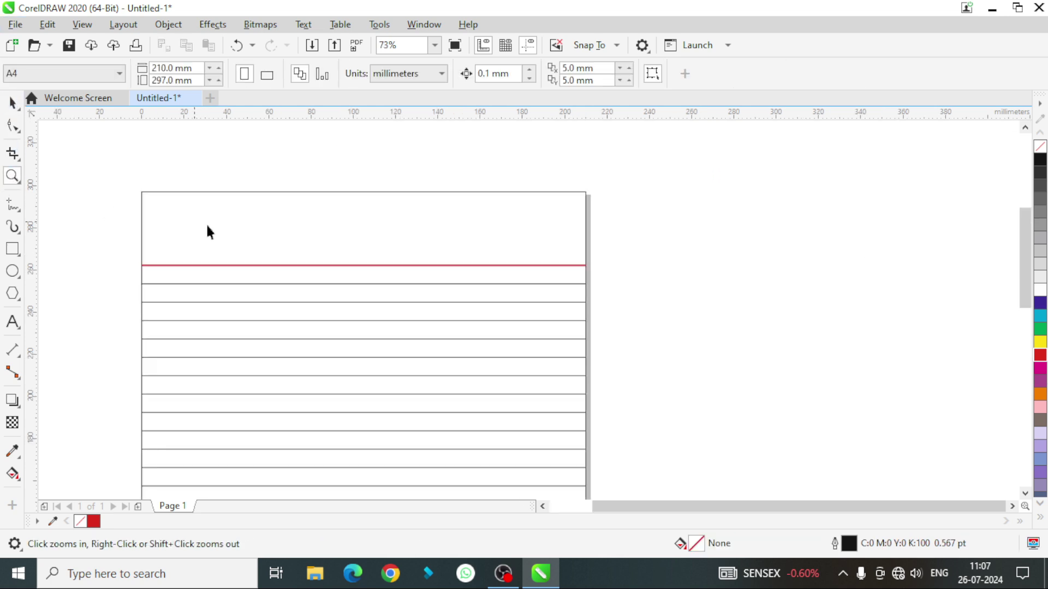
left_click(297, 266)
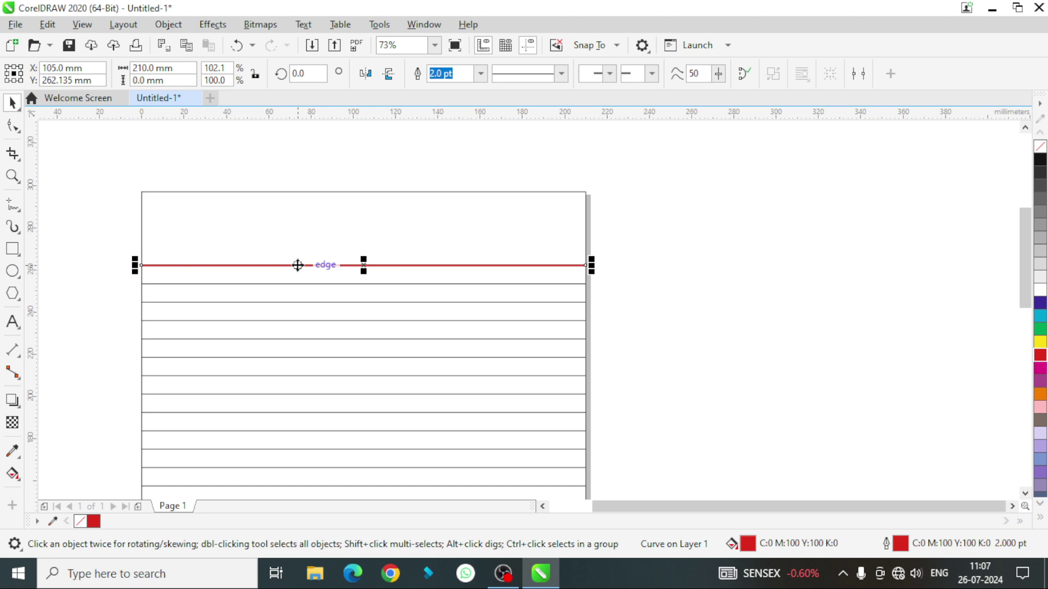
key("Up")
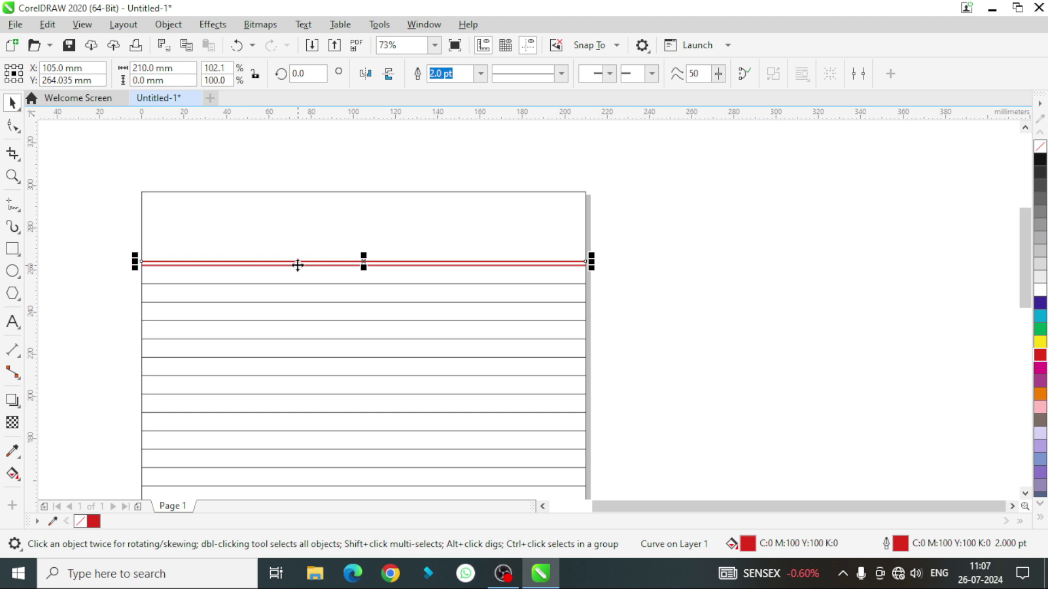
key("shift+F4")
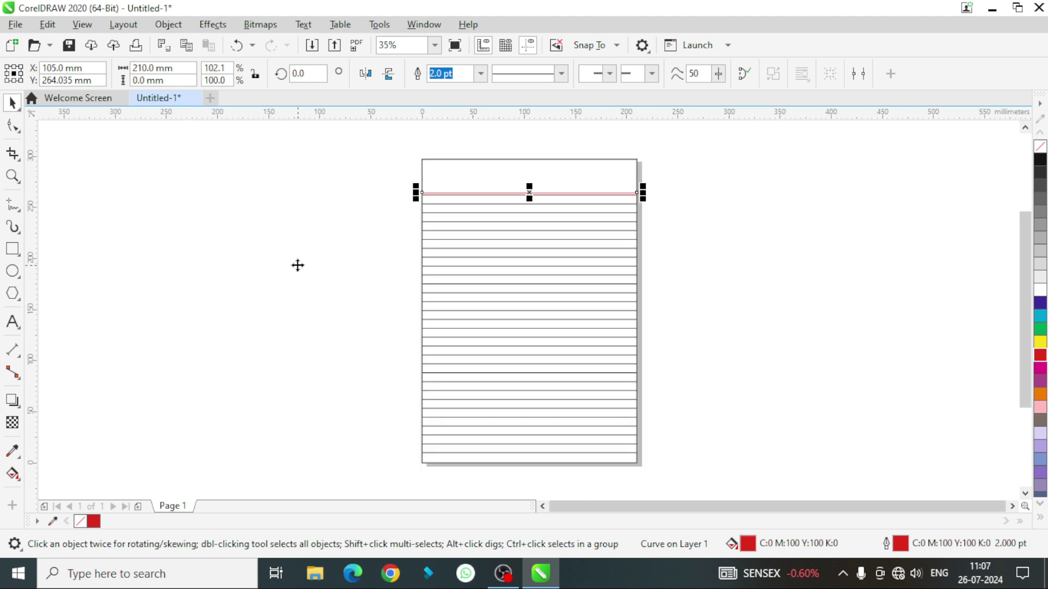
key("shift+F4")
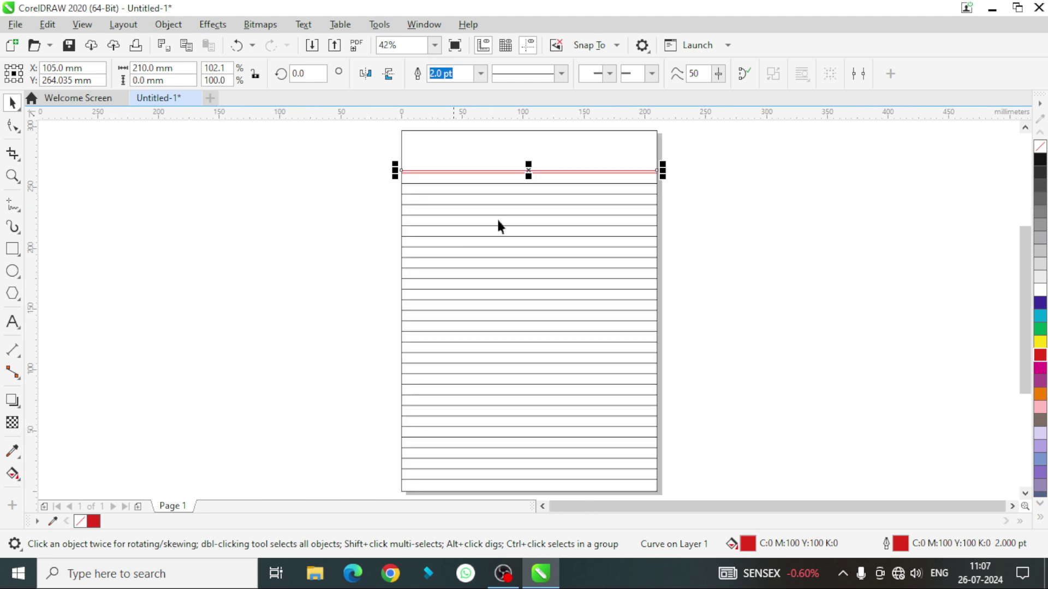
left_click(857, 279)
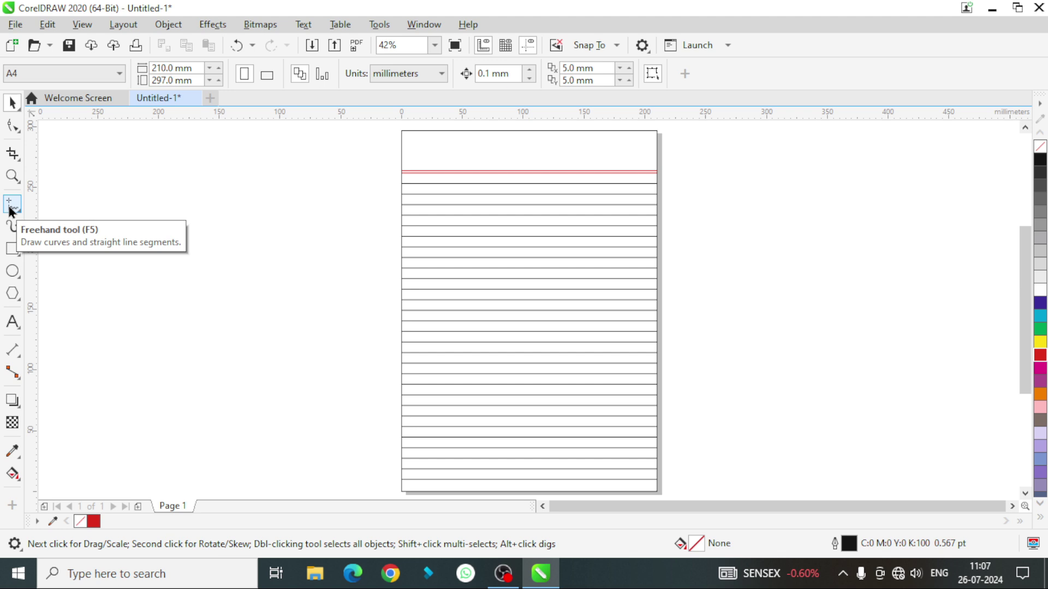
Draw a straight vertical line about 264 mm long in the empty area to the right of the page
key("F5")
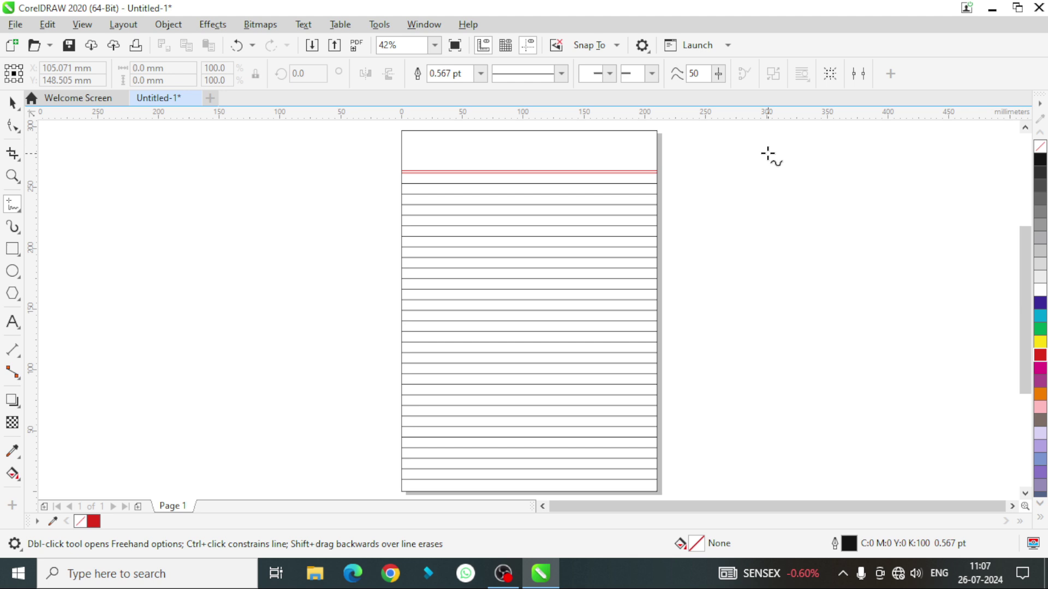
left_click(768, 154)
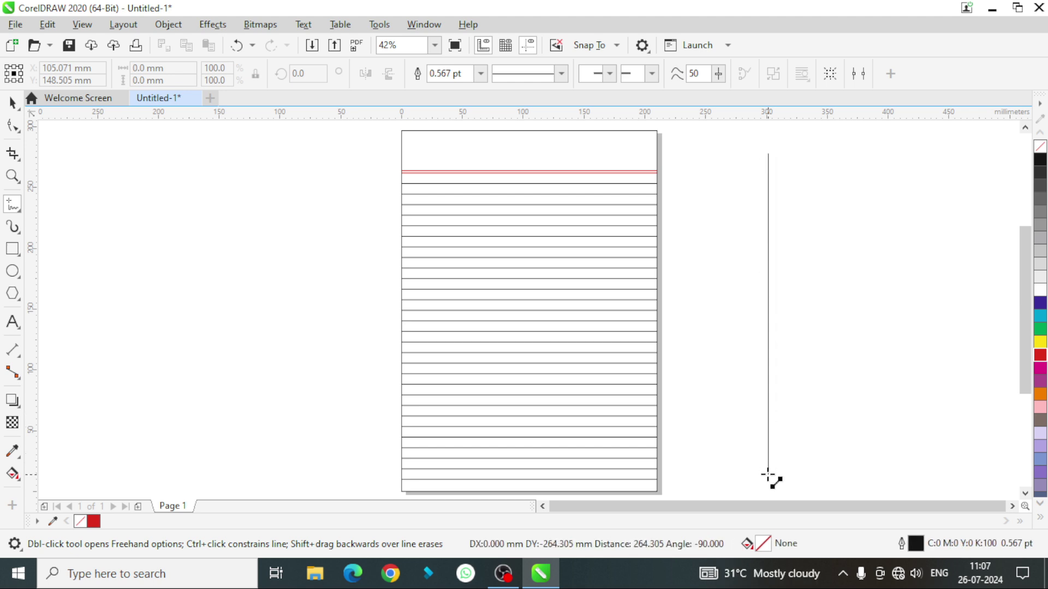
left_click(768, 474)
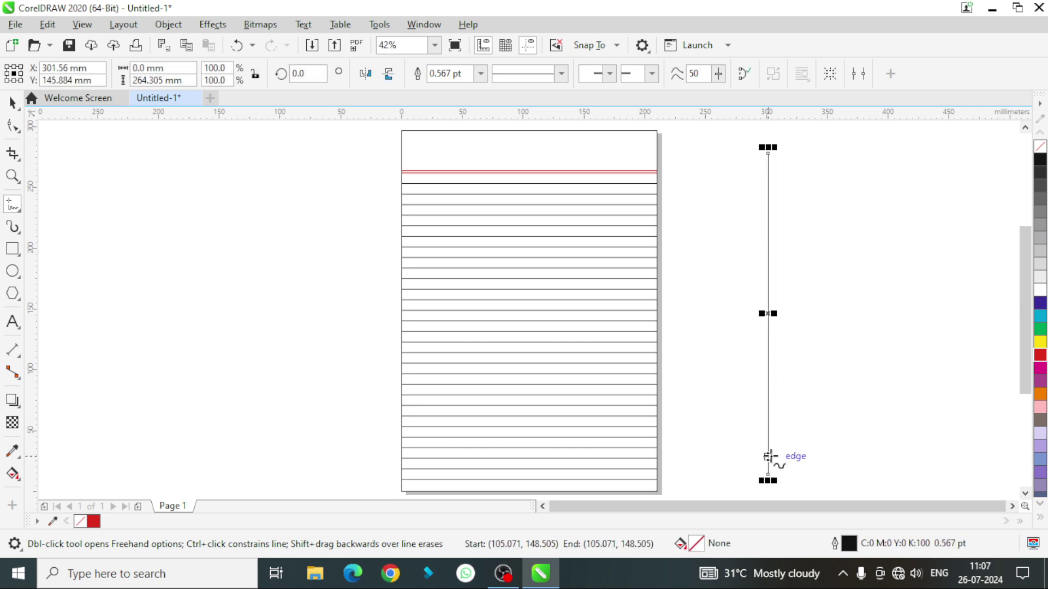
Set the vertical line's outline width to 2.0 pt and its outline colour to red
left_click(13, 102)
left_click(480, 73)
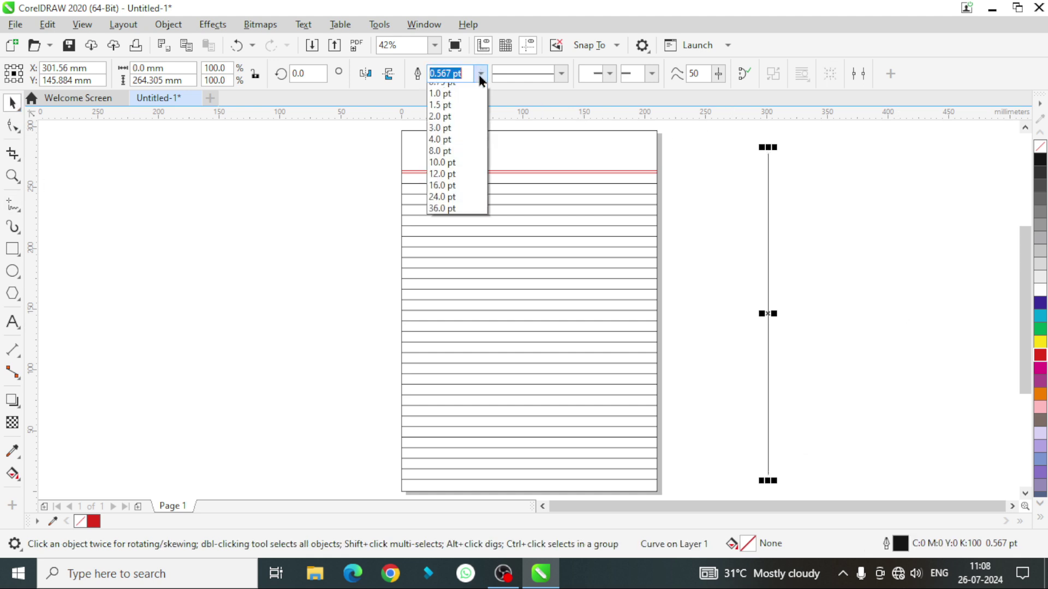
left_click(438, 160)
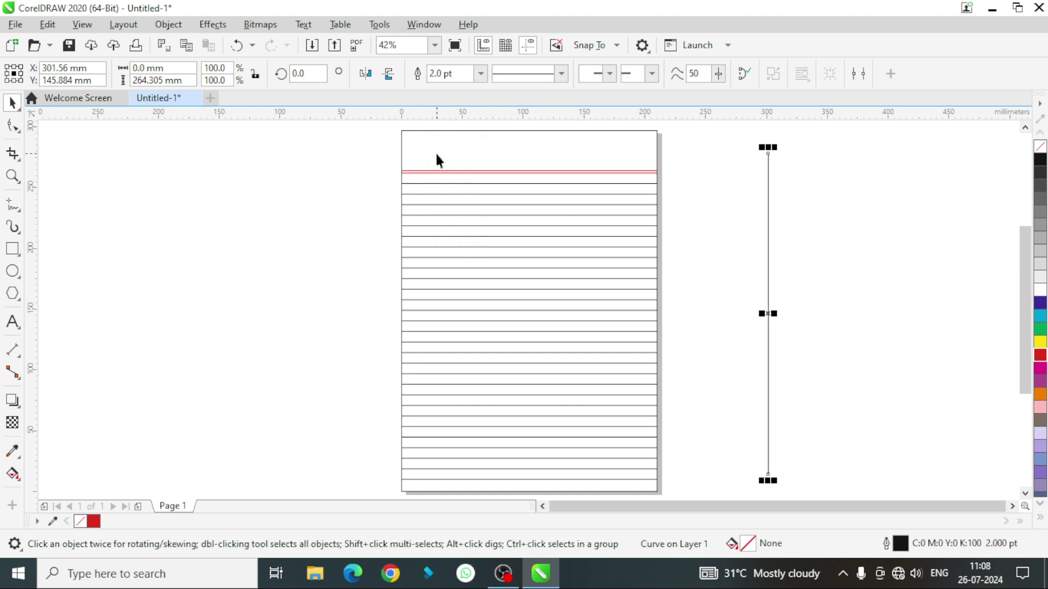
right_click(1040, 355)
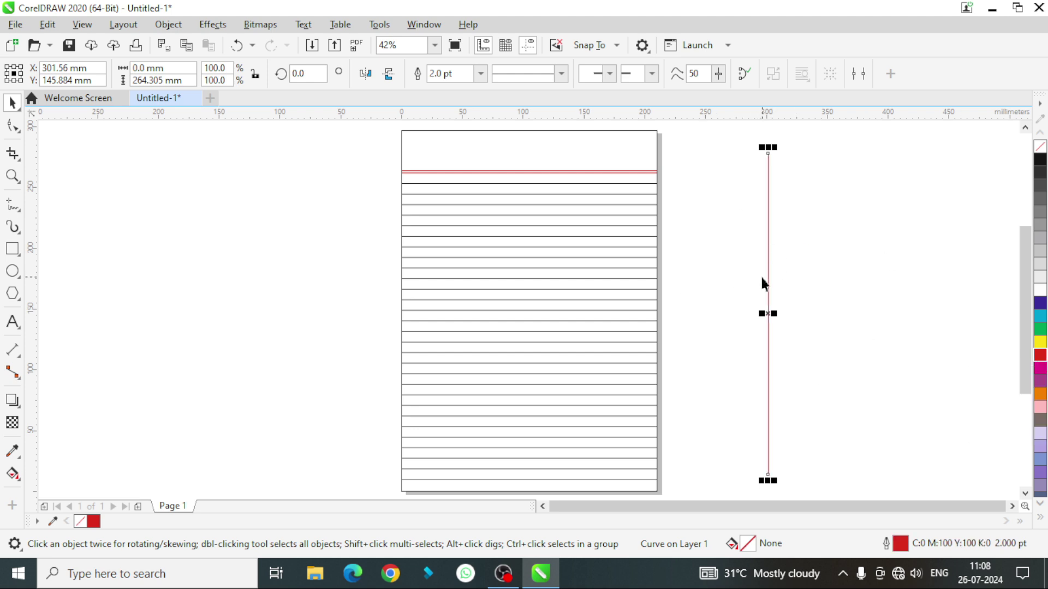
Set the vertical line's height to 297 mm and shift it to an X position of about 320 mm
left_click(547, 136)
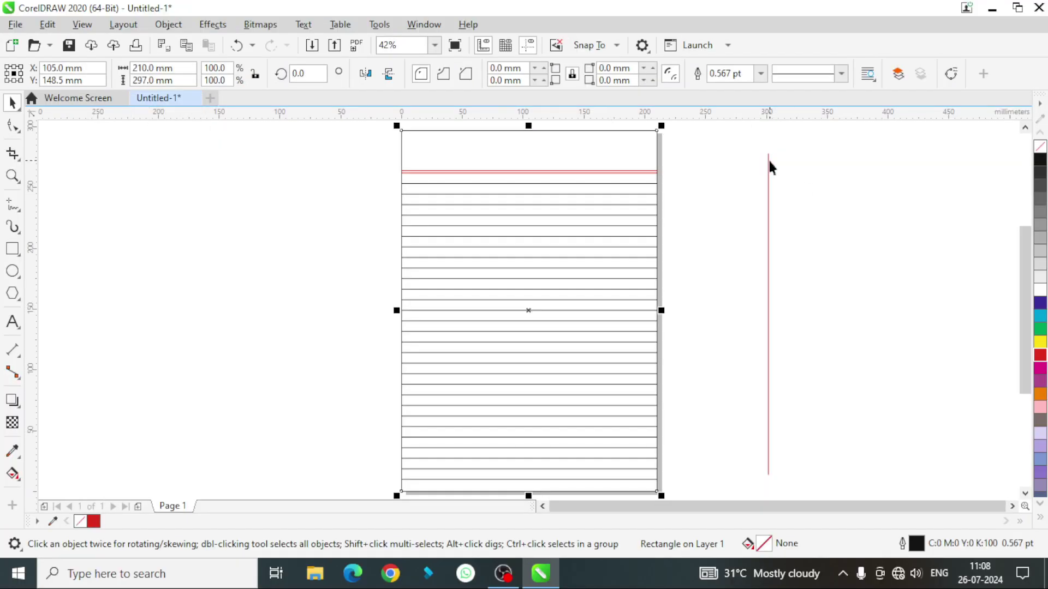
left_click(768, 164)
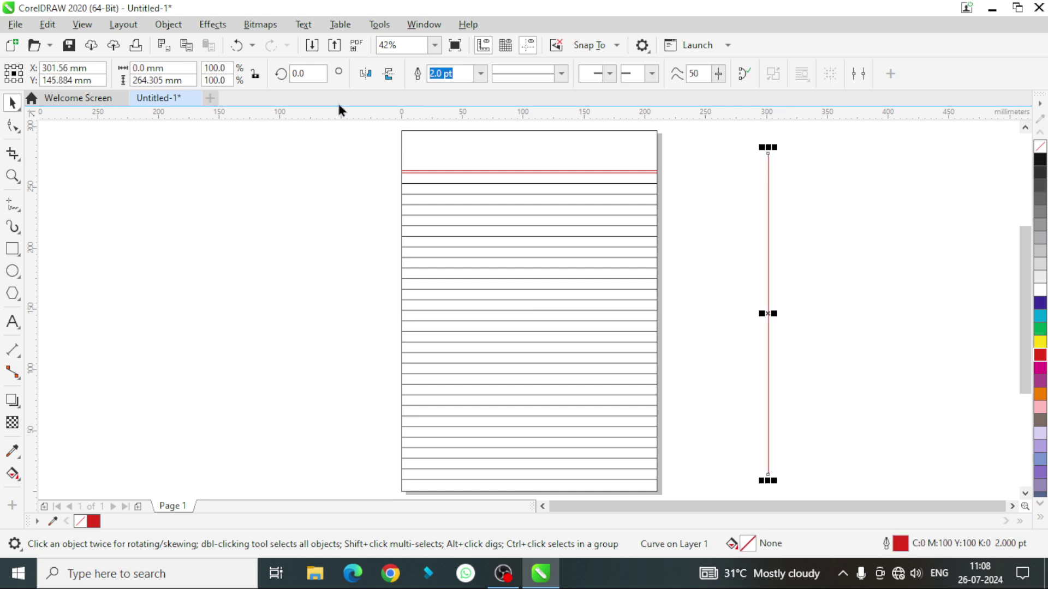
double_click(145, 80)
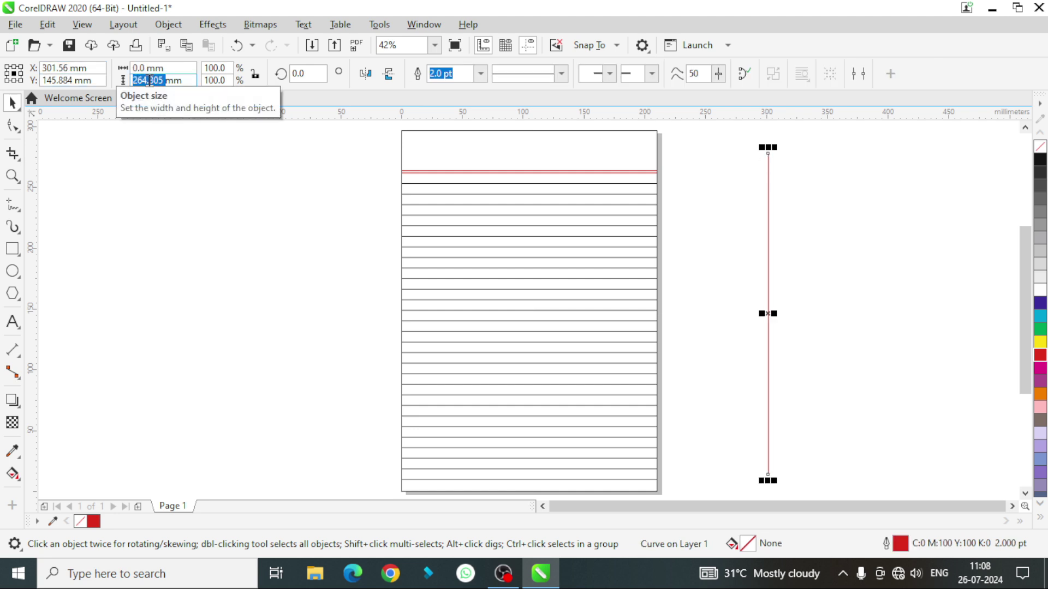
type("297.0 mm")
key("Left")
key("Left")
type("7")
key("Return")
left_click_drag(771, 268, 794, 265)
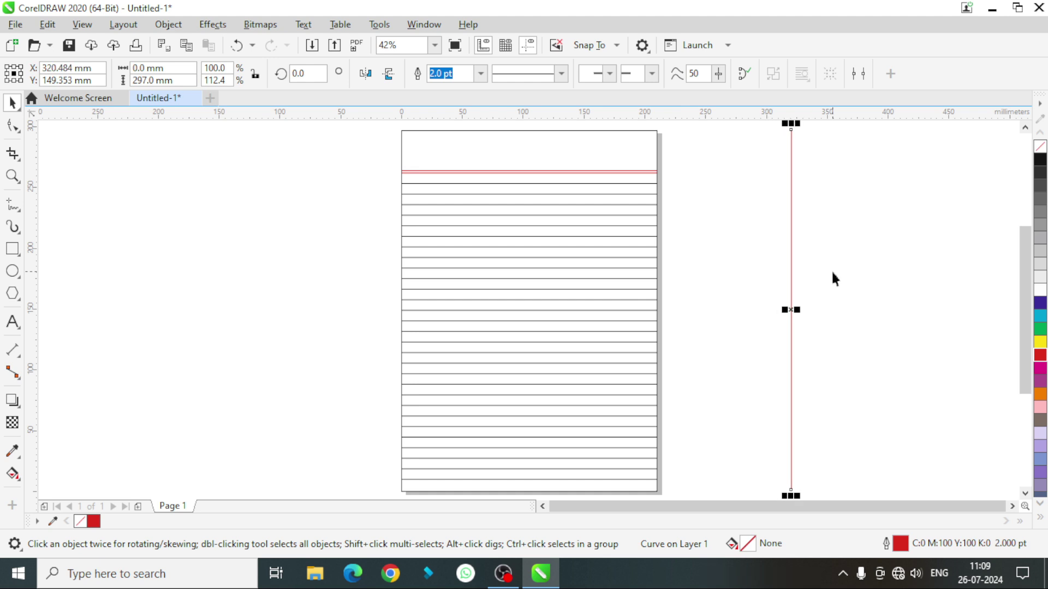
Centre the red vertical line horizontally and vertically on the page frame
left_click(504, 144, "shift")
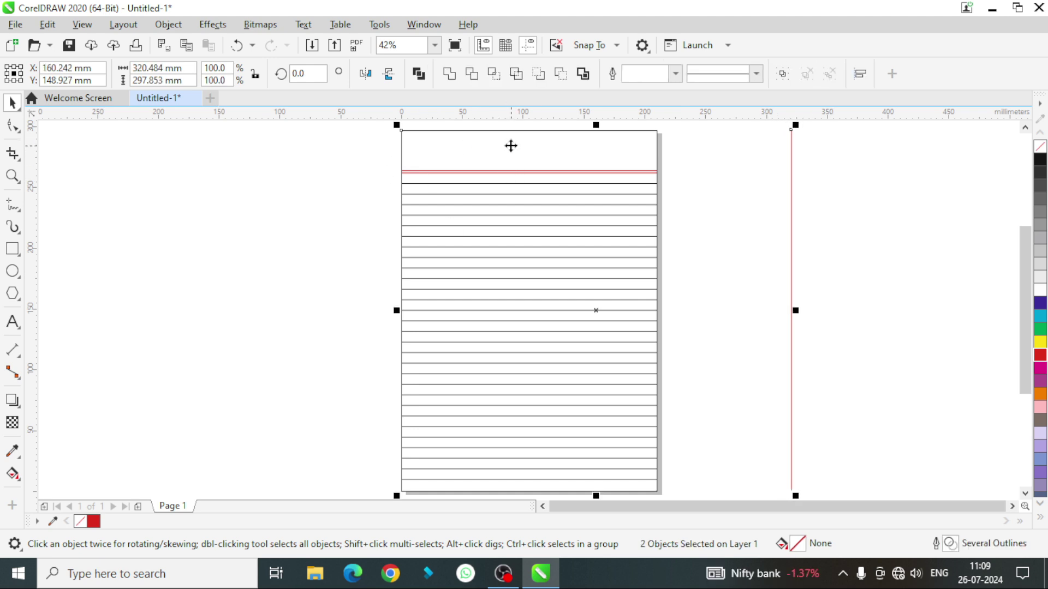
key("c")
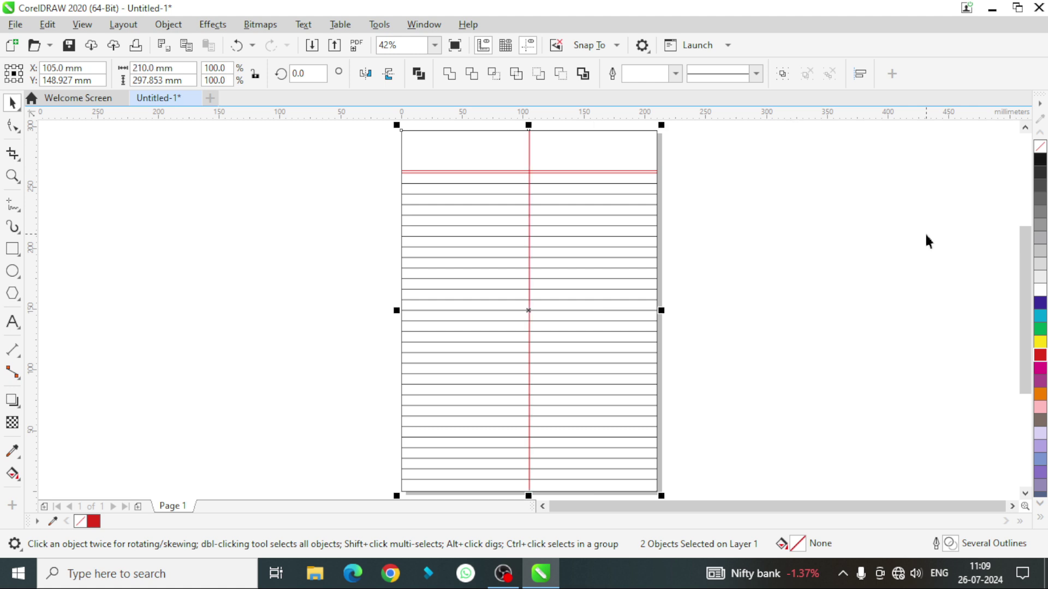
key("e")
left_click(891, 235)
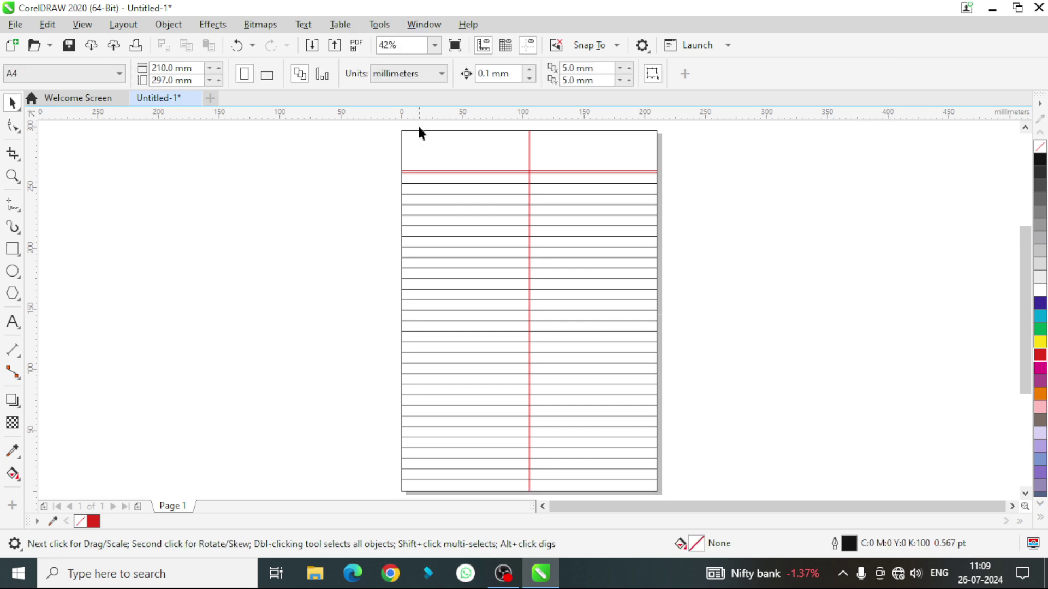
Move the red vertical line to an X position of about 30 mm and duplicate it 2 mm to its right as a double margin
left_click(528, 136)
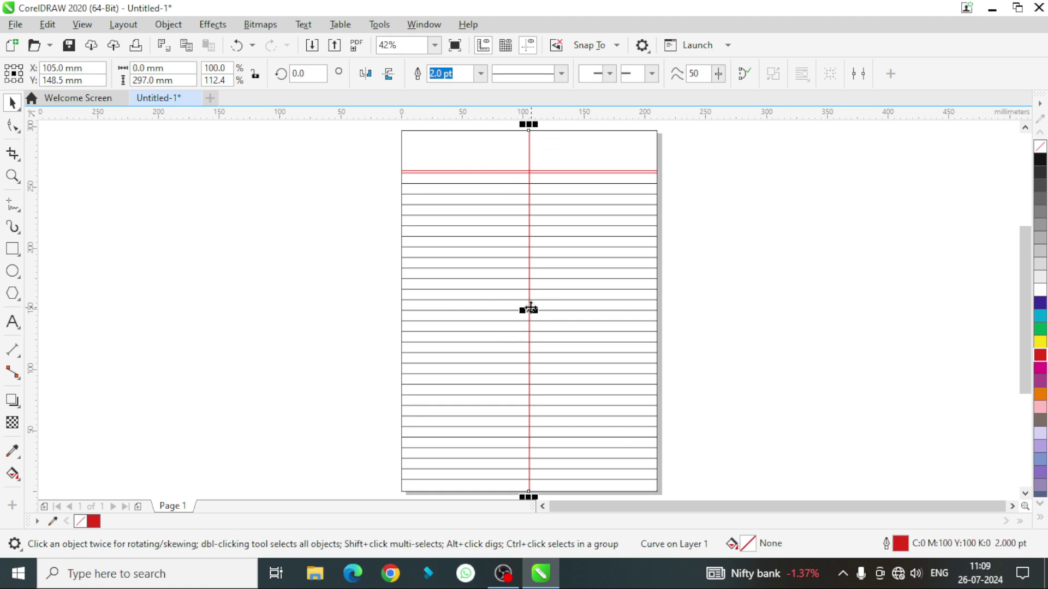
left_click_drag(528, 310, 438, 307)
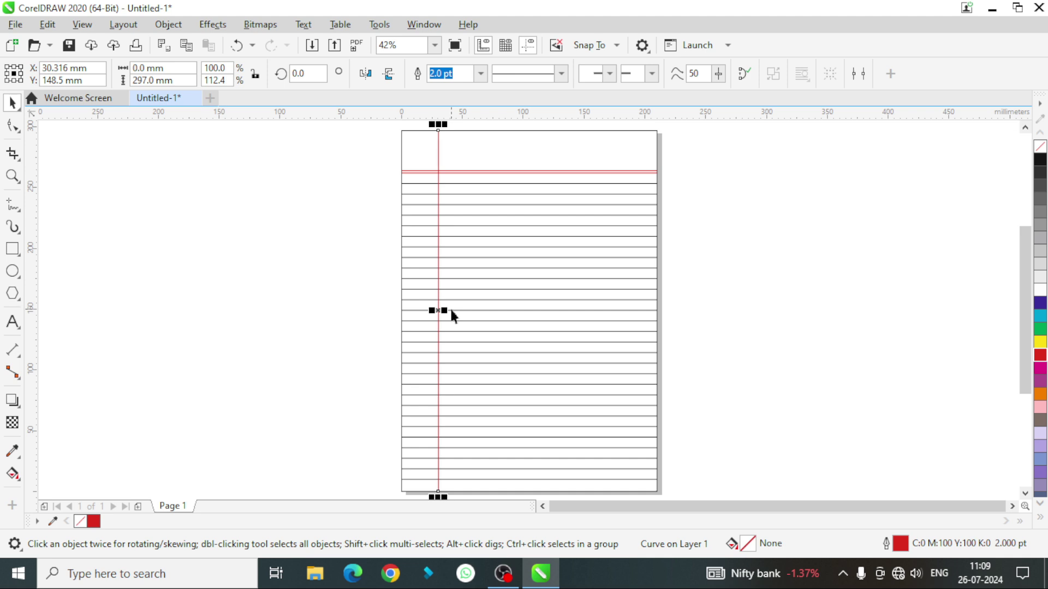
key("ctrl+c")
key("ctrl+v")
key("Right")
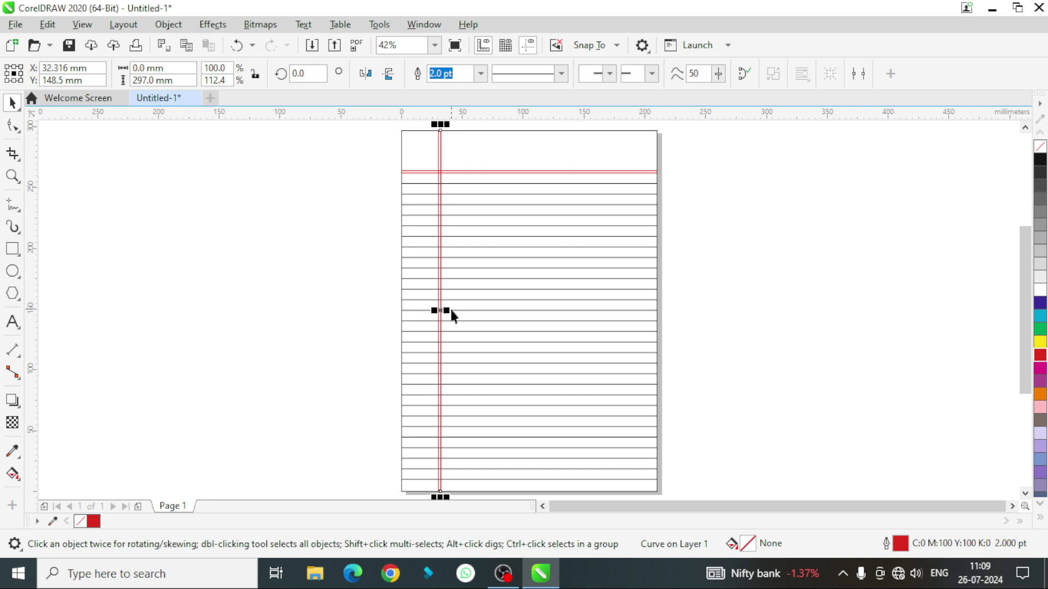
left_click(875, 265)
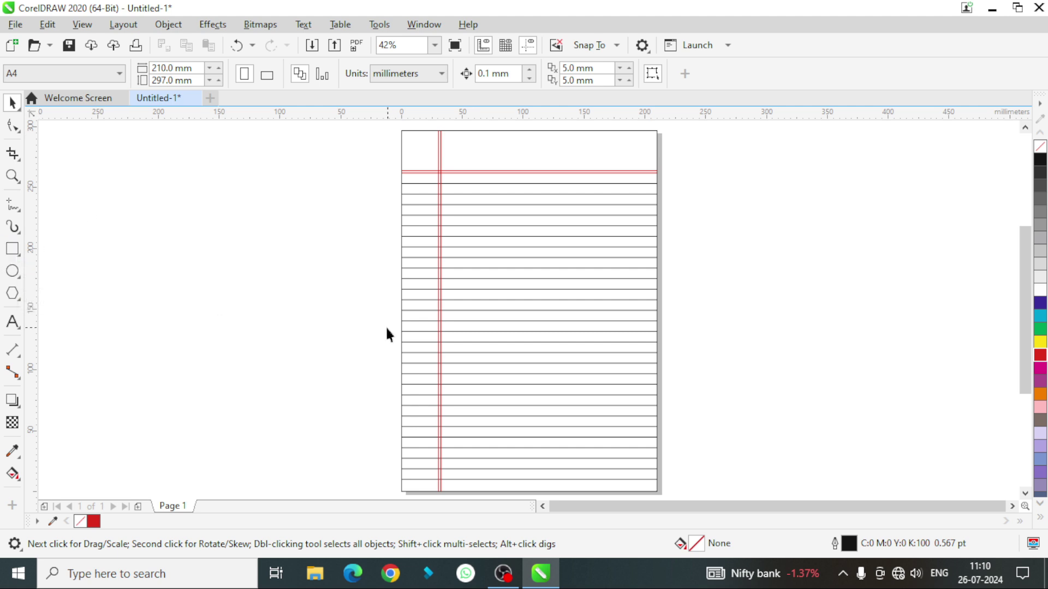
Draw a rectangle about 62 by 23 mm in the right part of the page header and round its corners to about 4.8 mm
key("F6")
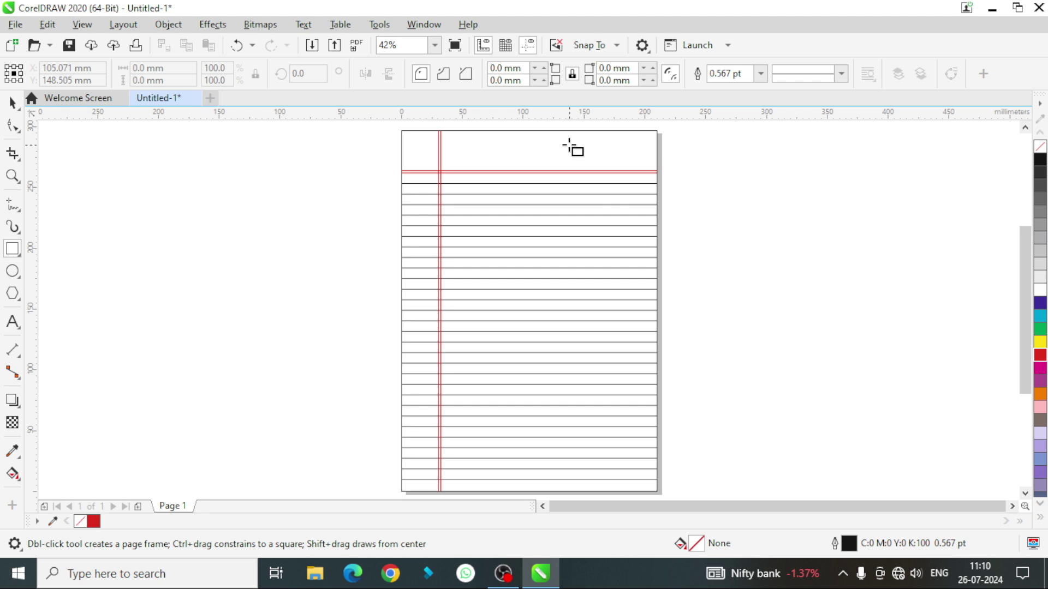
left_click_drag(555, 134, 631, 163)
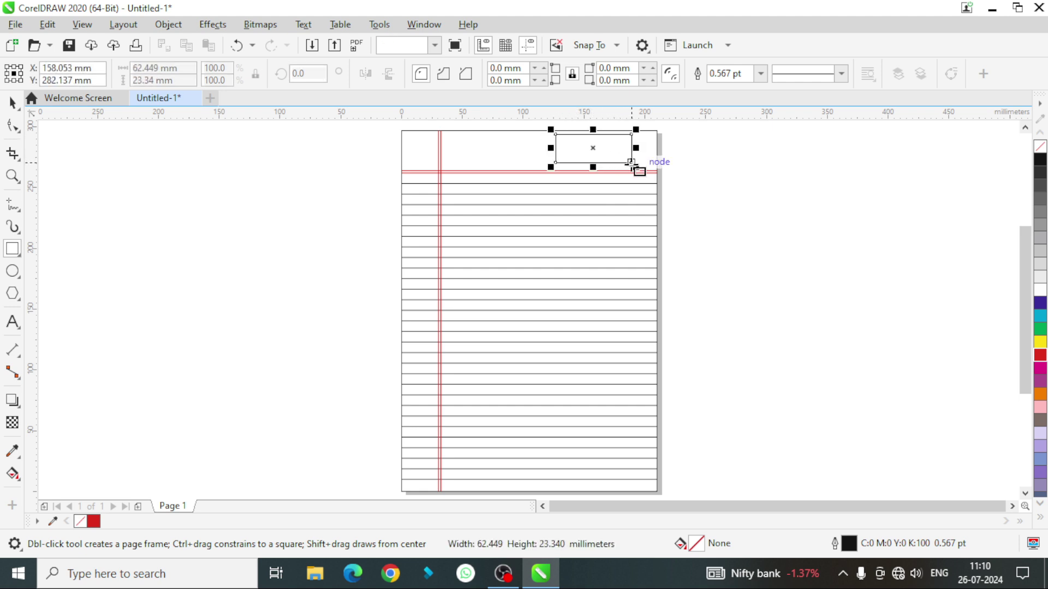
left_click(12, 127)
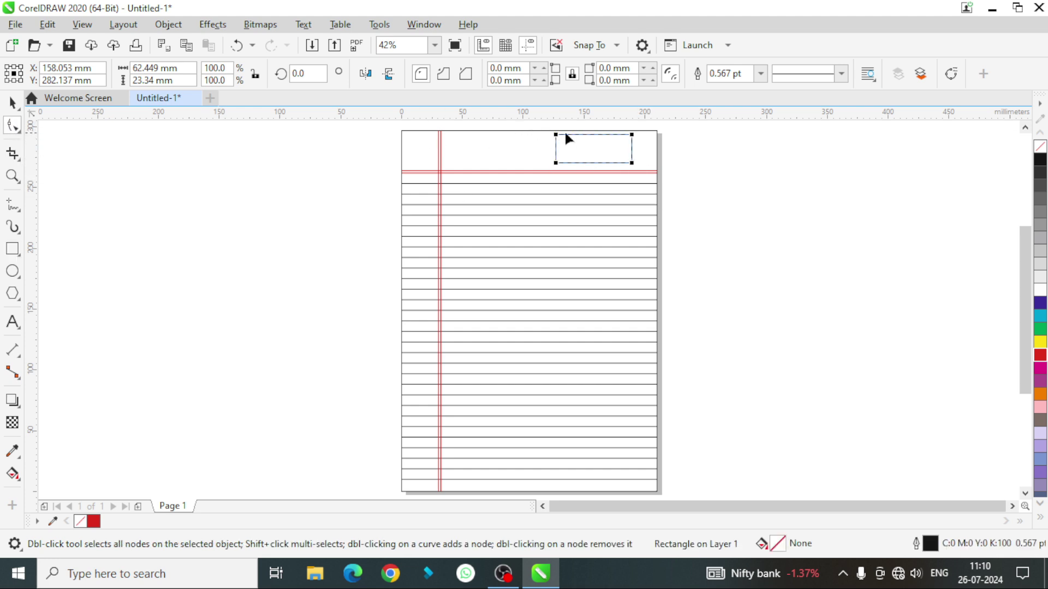
left_click(12, 175)
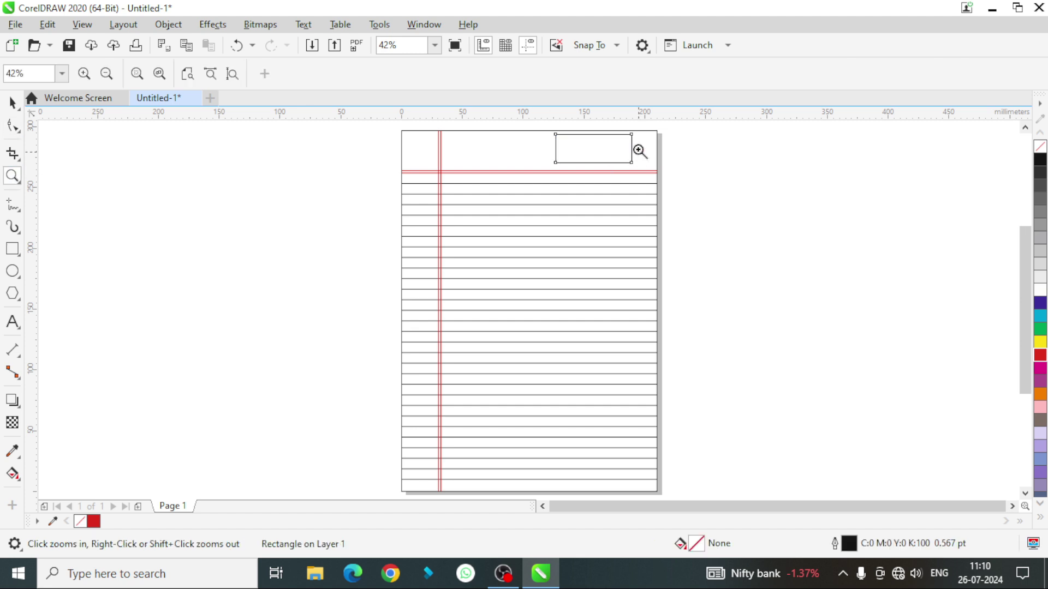
left_click_drag(428, 126, 699, 201)
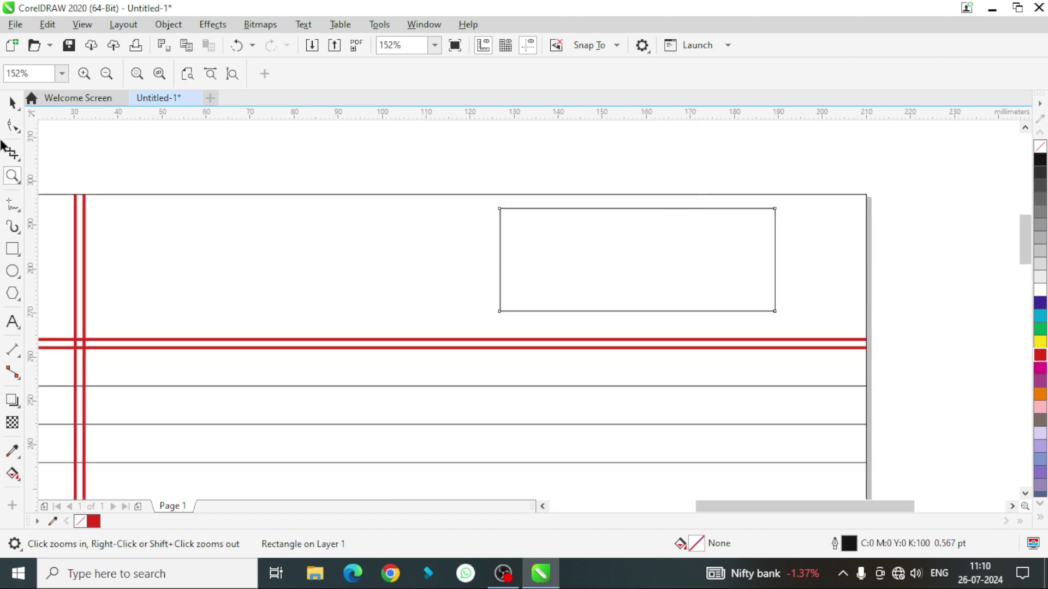
left_click(13, 103)
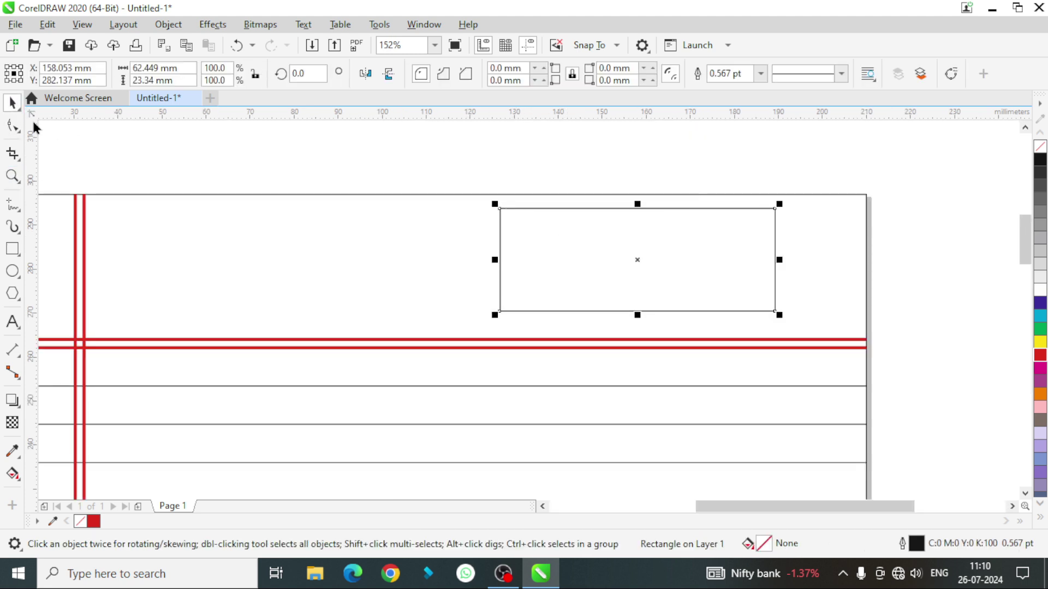
left_click(12, 125)
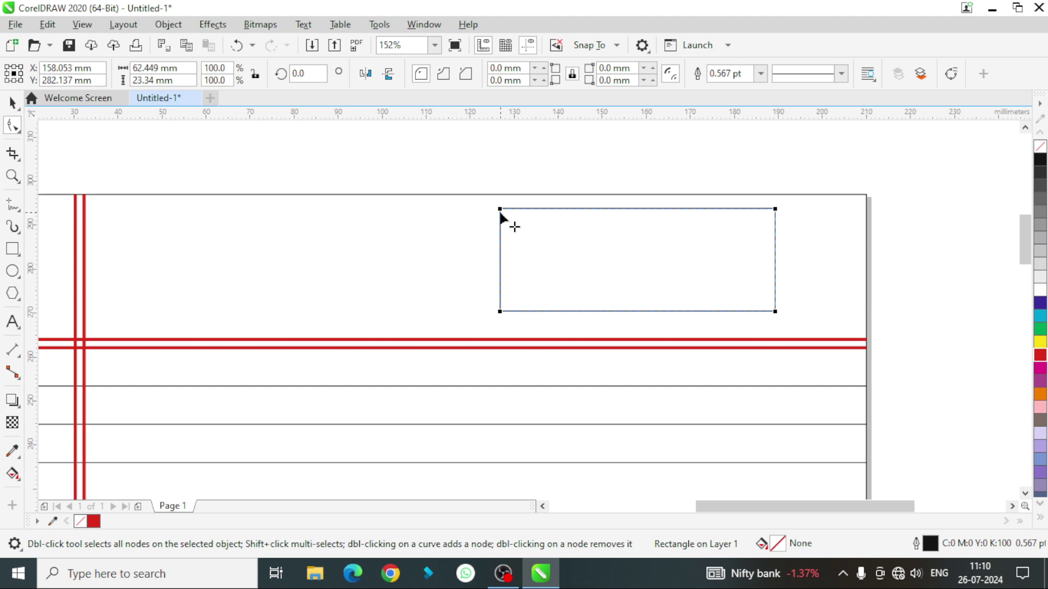
left_click_drag(500, 209, 507, 234)
left_click(13, 103)
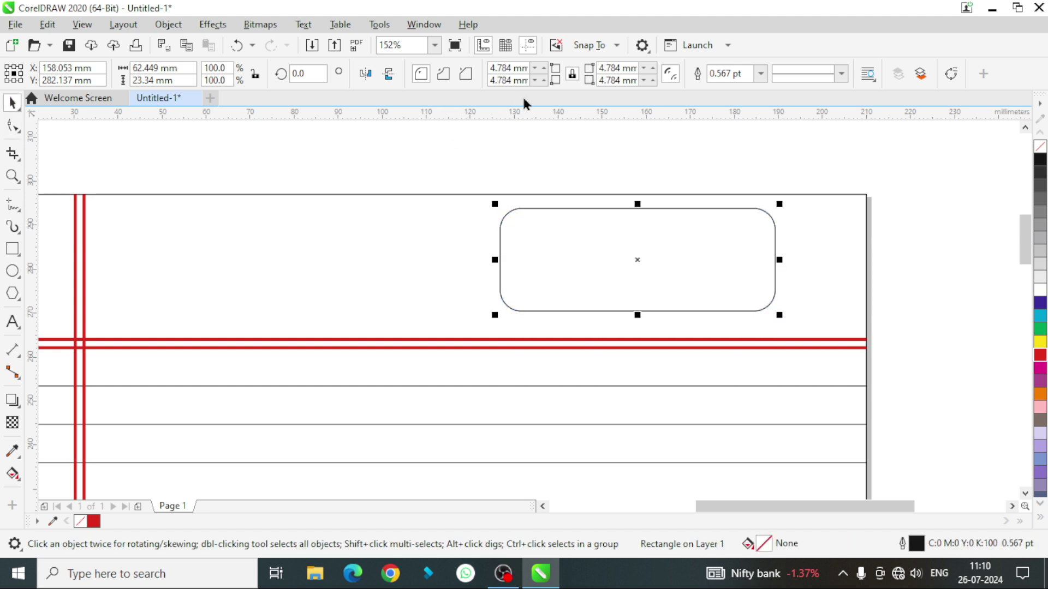
Set the rounded rectangle's outline width to 2.0 pt and its outline colour to red
left_click(760, 73)
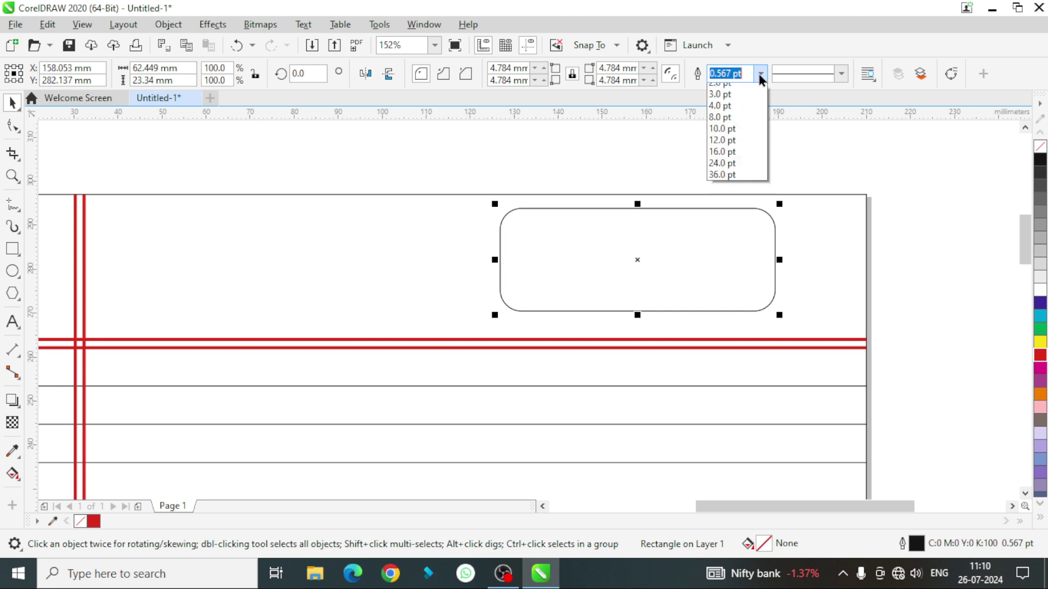
left_click(734, 162)
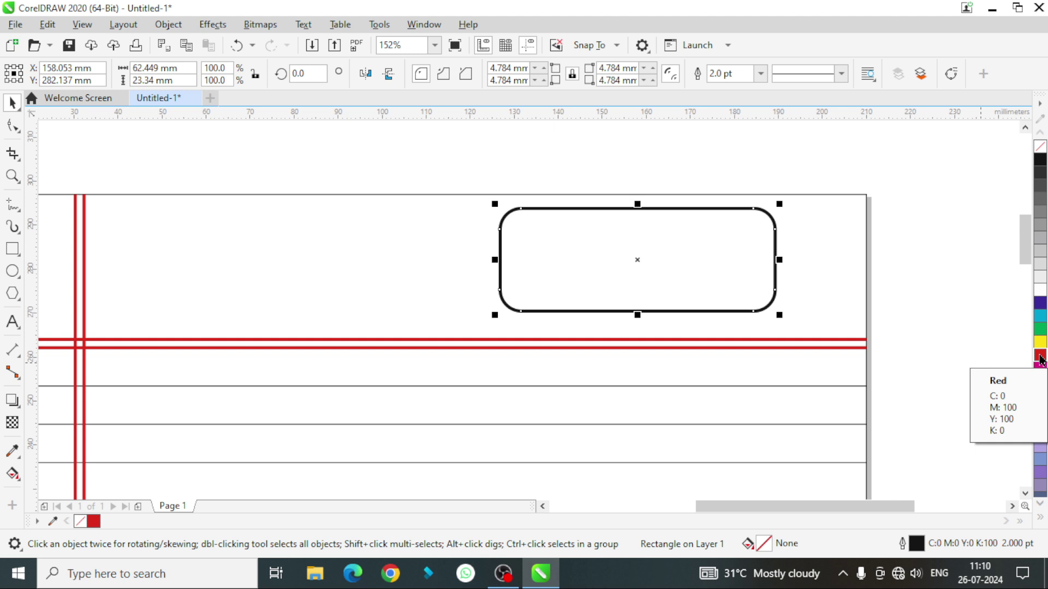
right_click(1040, 356)
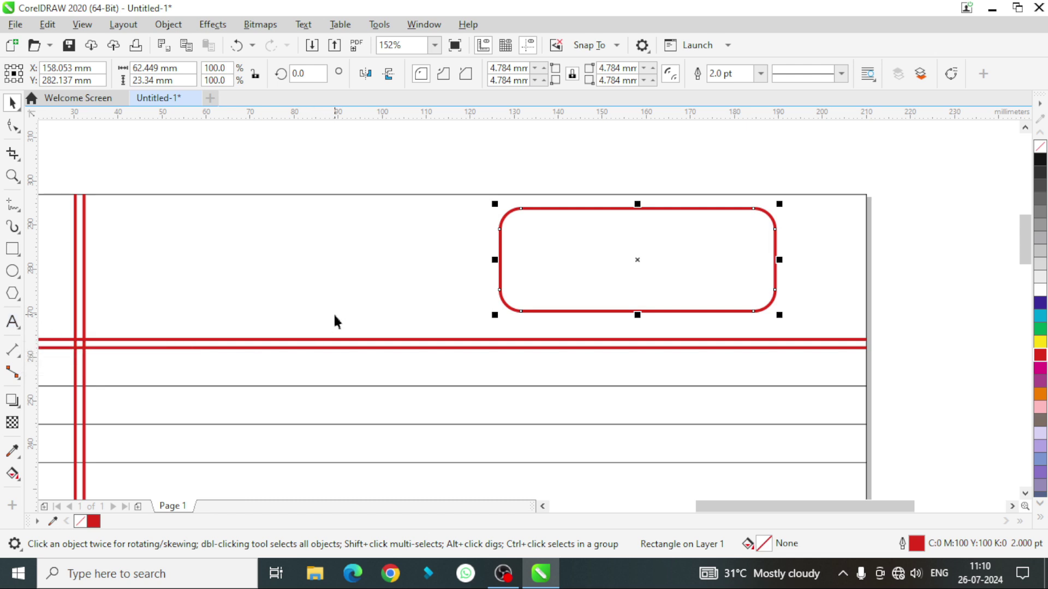
Add the text lines "Page No................" and "Date....................." in the rounded box, scaling the text block to about 55 by 12 mm
key("F8")
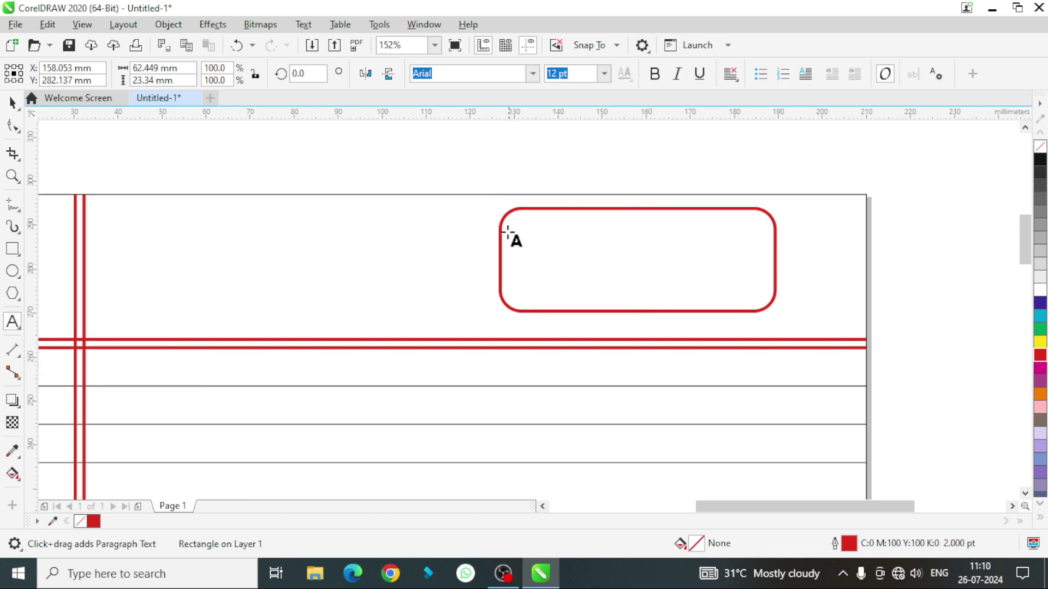
left_click(521, 230)
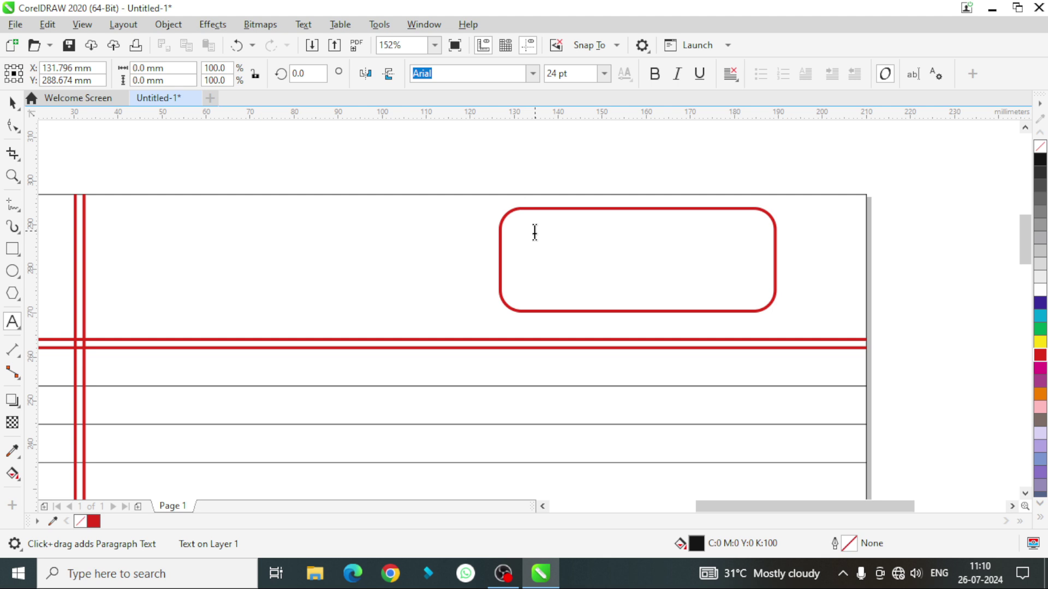
type("Page")
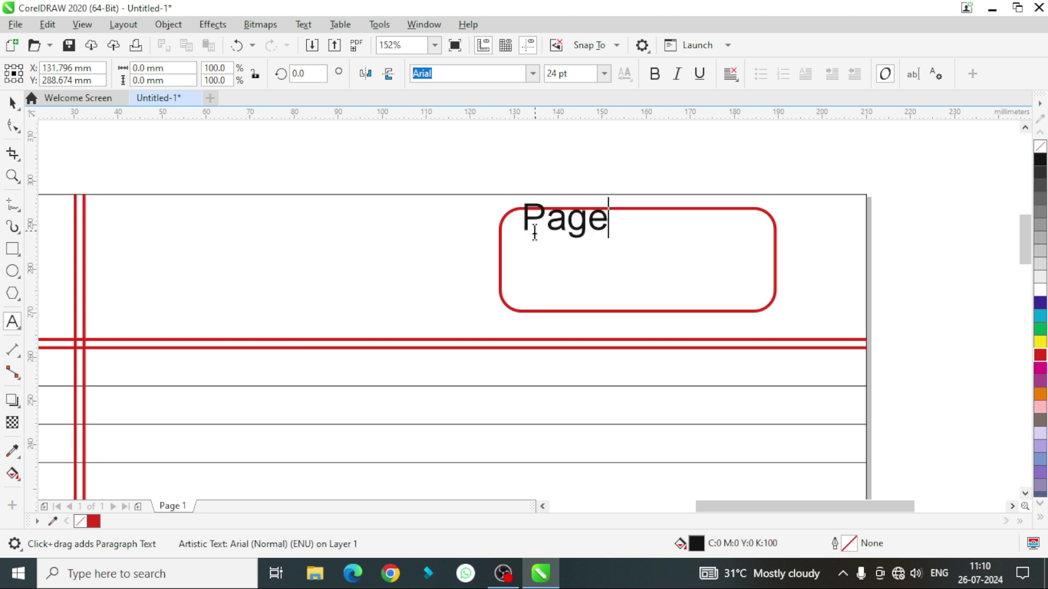
type(" No.")
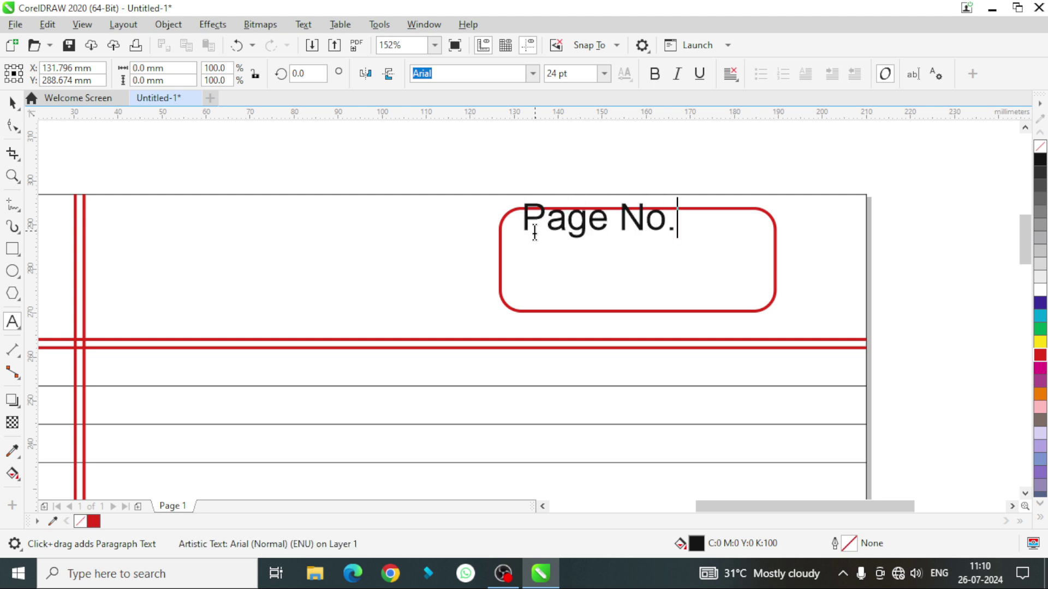
type("..............")
key("Return")
type("Da")
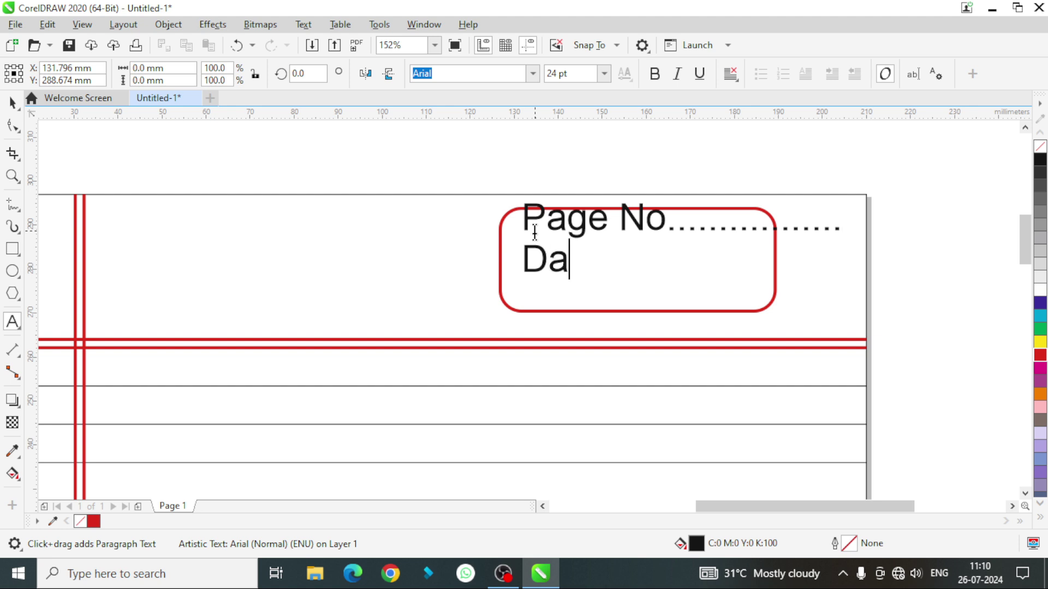
type("te...........")
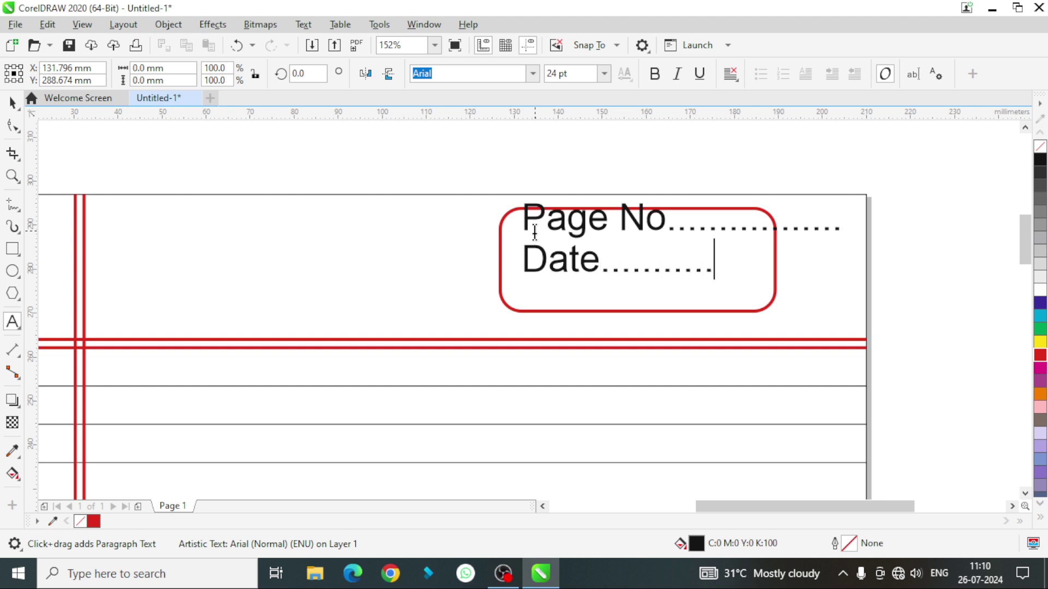
type("..........")
left_click_drag(846, 196, 819, 210)
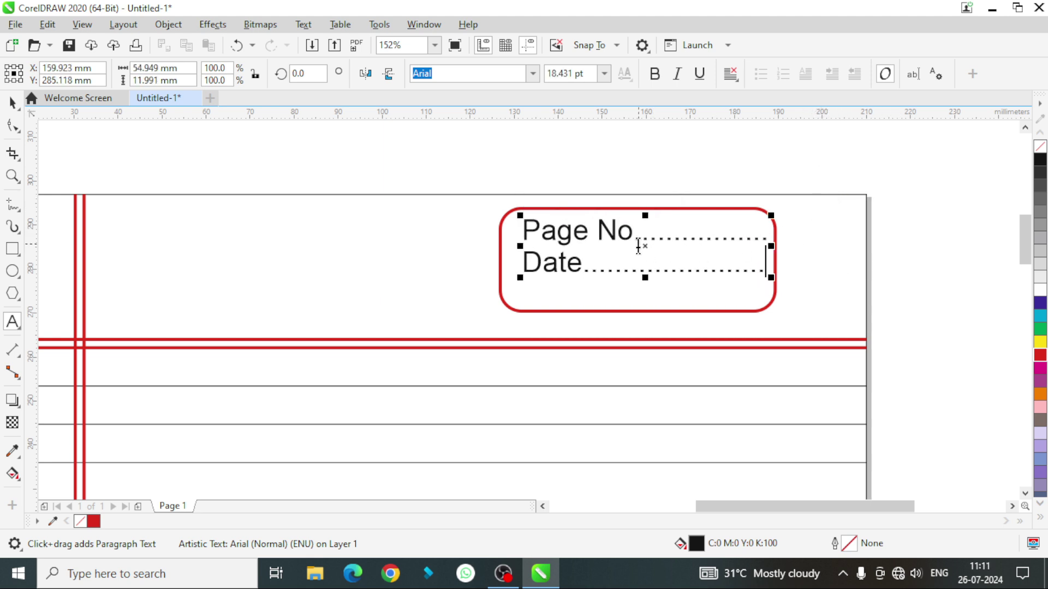
left_click_drag(645, 252, 638, 248)
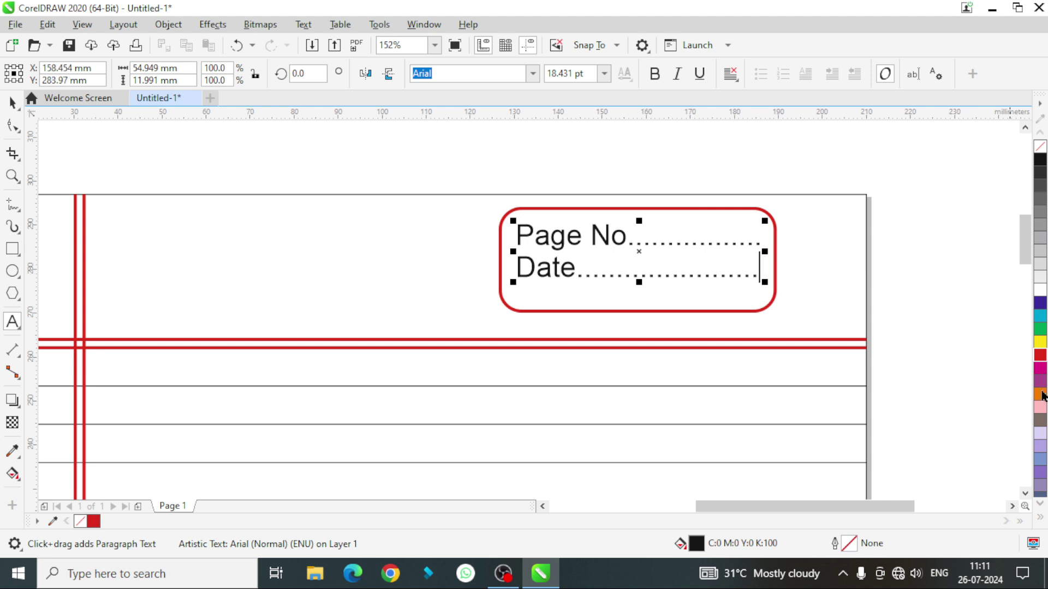
Fill the Page No. and Date text with red and nudge it slightly down inside the rounded box
left_click(1038, 360)
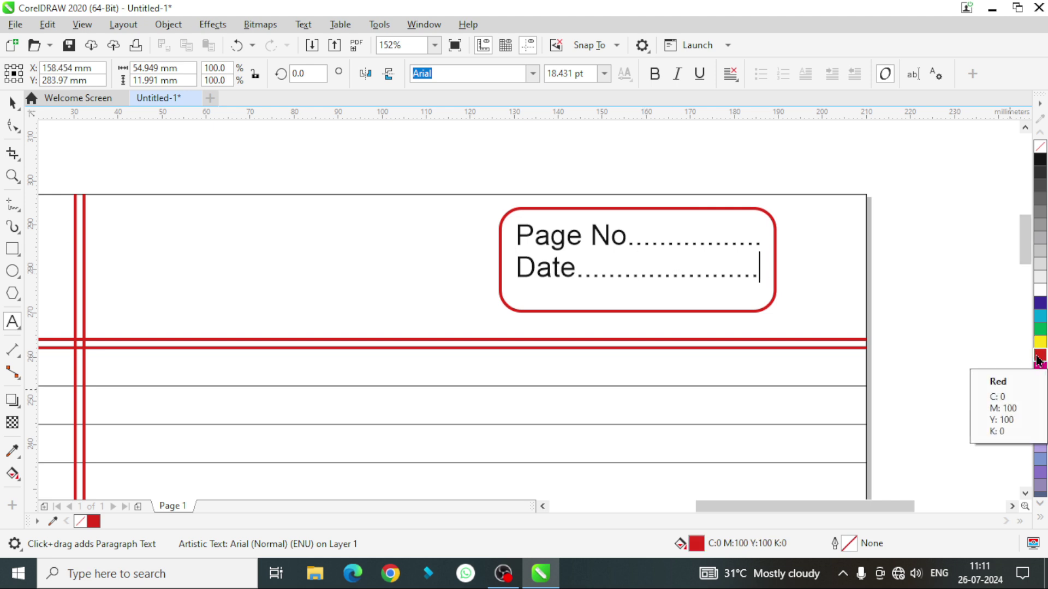
right_click(1038, 361)
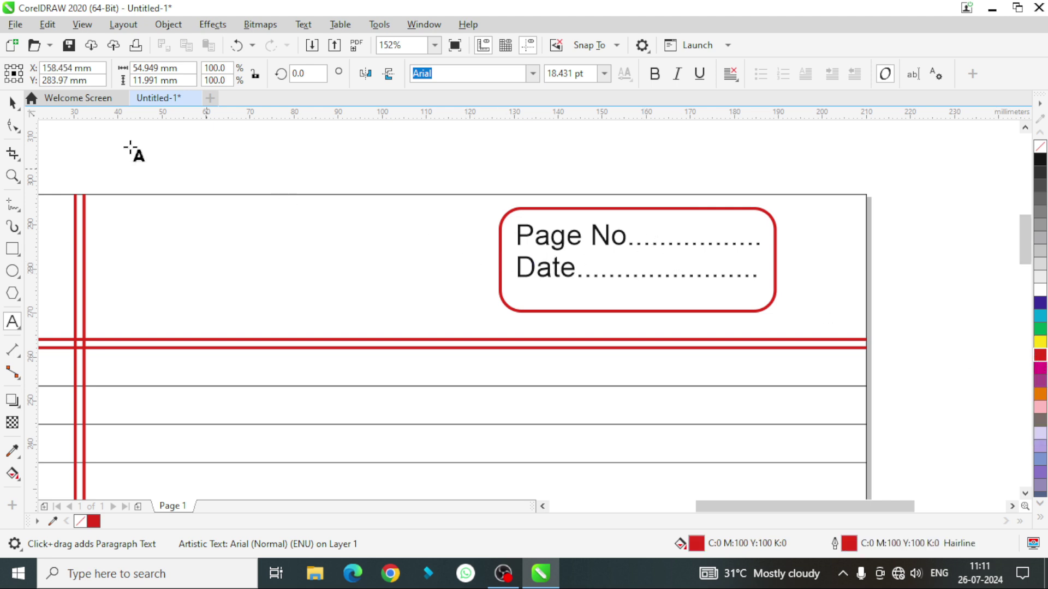
left_click(637, 266)
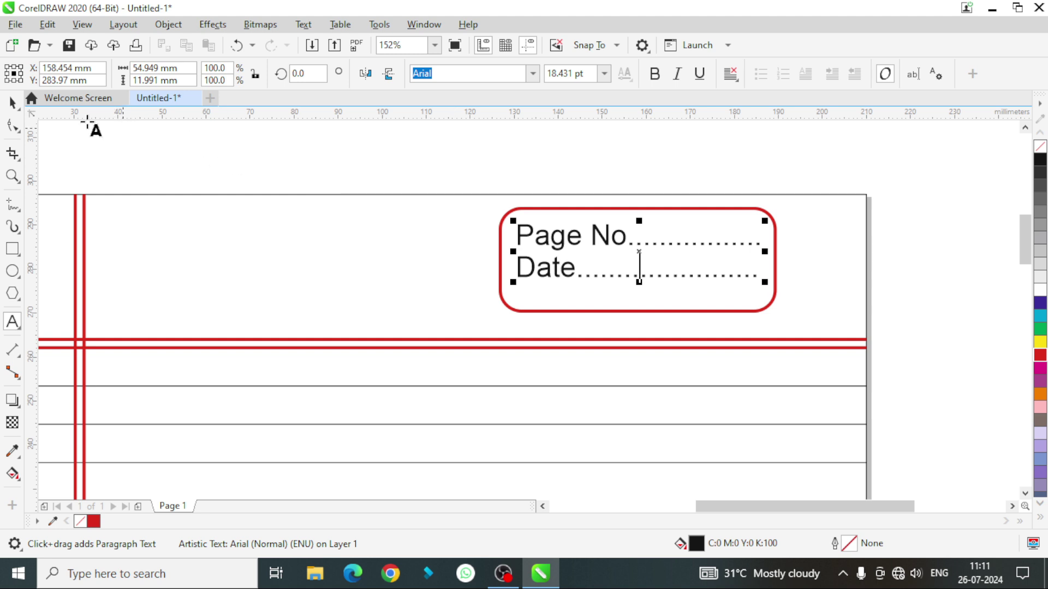
left_click(12, 103)
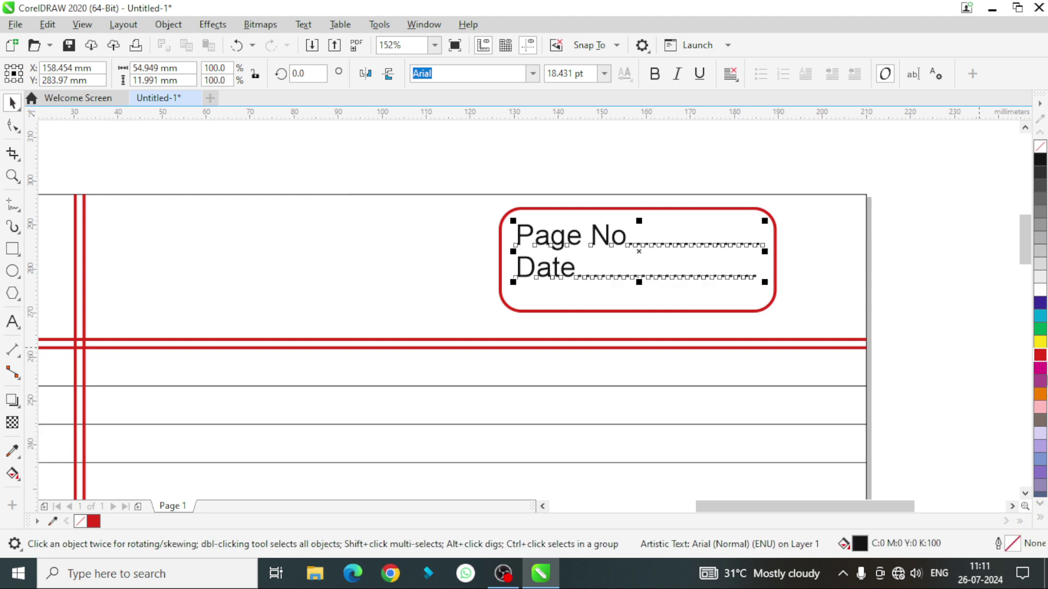
left_click(1039, 358)
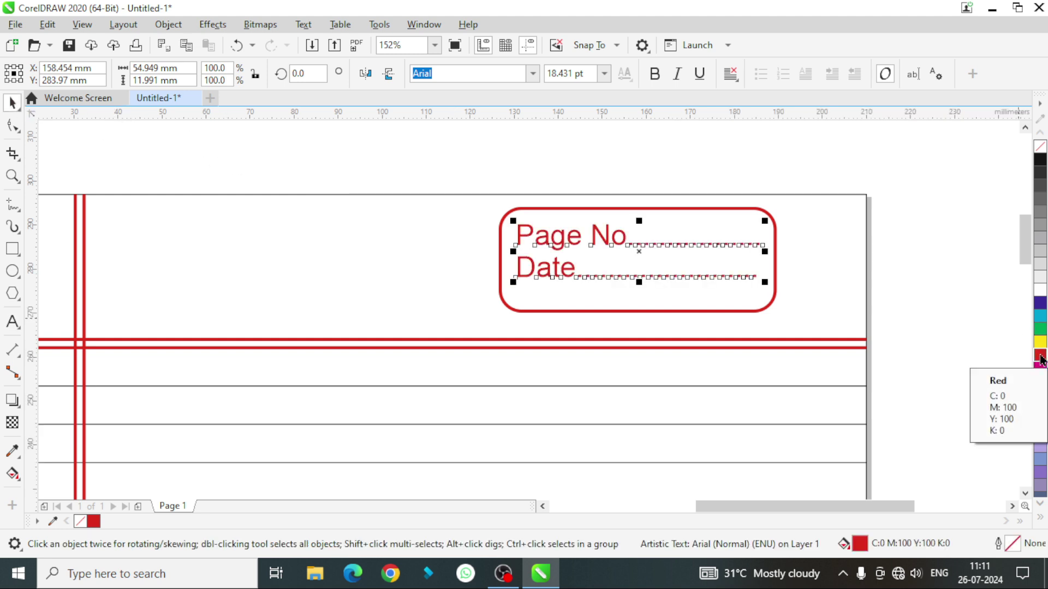
left_click_drag(639, 241, 640, 245)
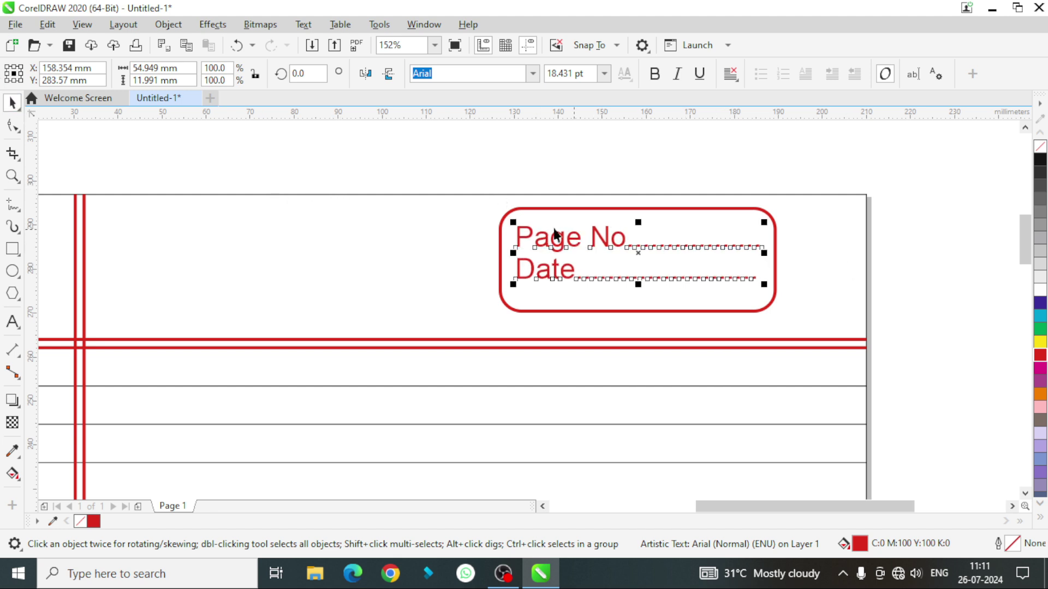
Group the text with the rounded box and move the group slightly down and closer to the page's right edge
left_click(608, 210, "shift")
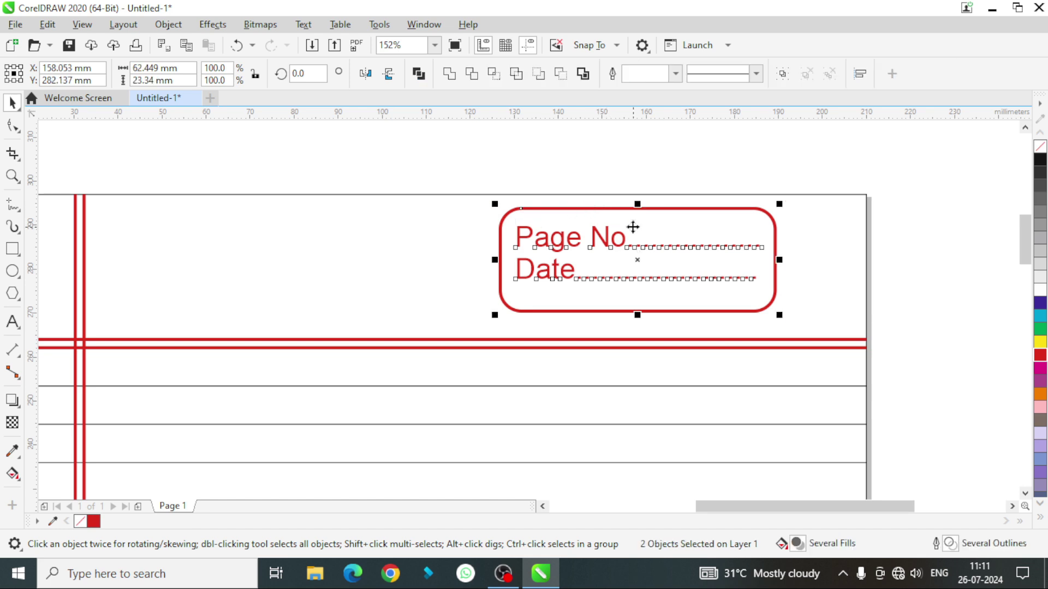
key("ctrl+g")
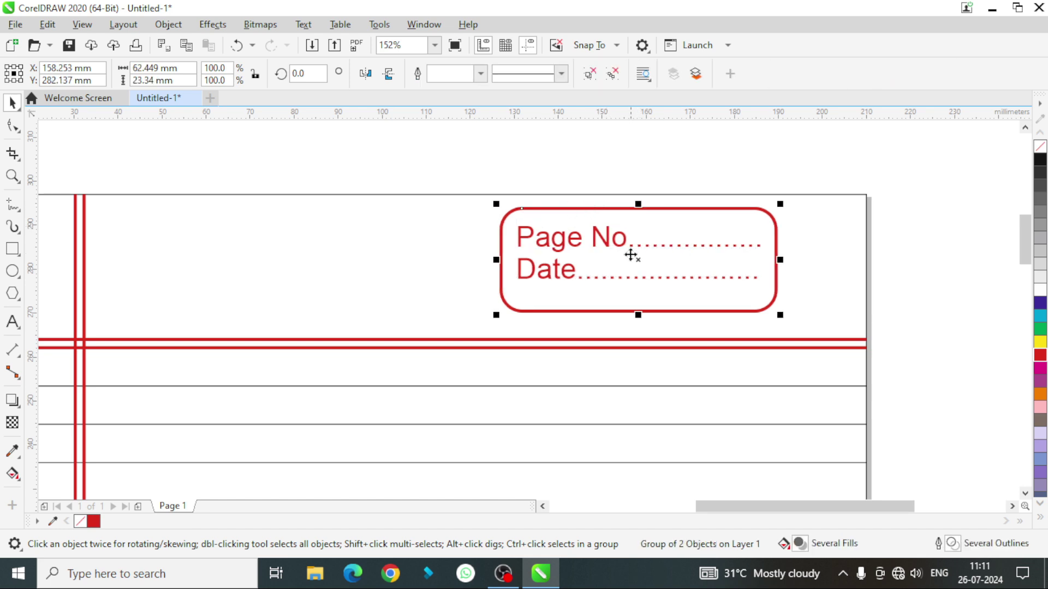
mouse_move(630, 255)
left_mouse_down()
mouse_move(643, 255)
mouse_move(632, 257)
mouse_move(638, 265)
mouse_move(637, 255)
mouse_move(656, 255)
mouse_move(633, 255)
left_mouse_up()
left_click(966, 338)
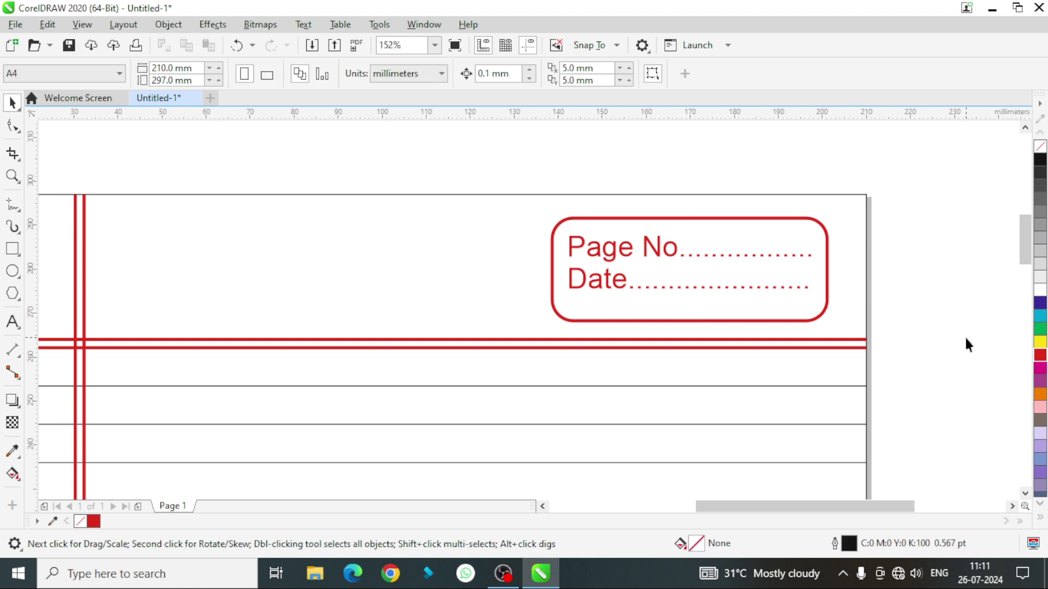
Fit the whole page in view and examine the notebook page layout in a full-screen preview
key("shift+F4")
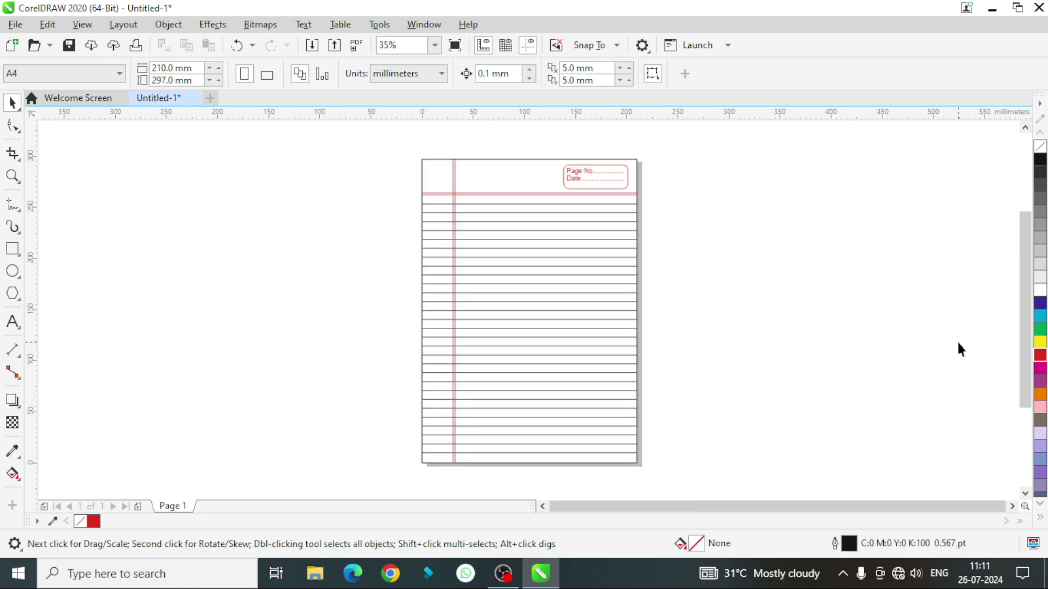
key("shift+F4")
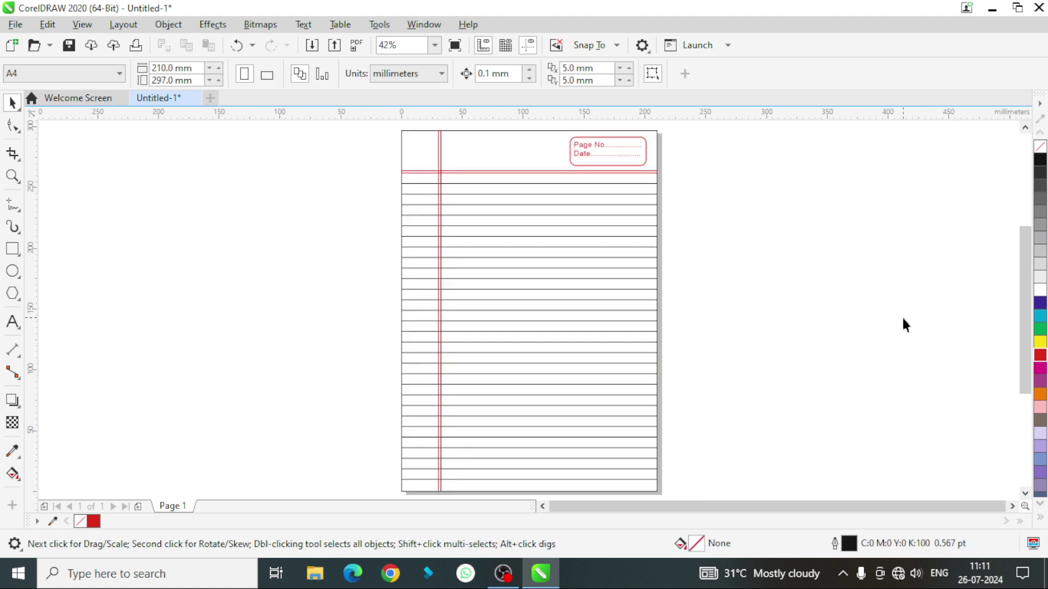
key("F9")
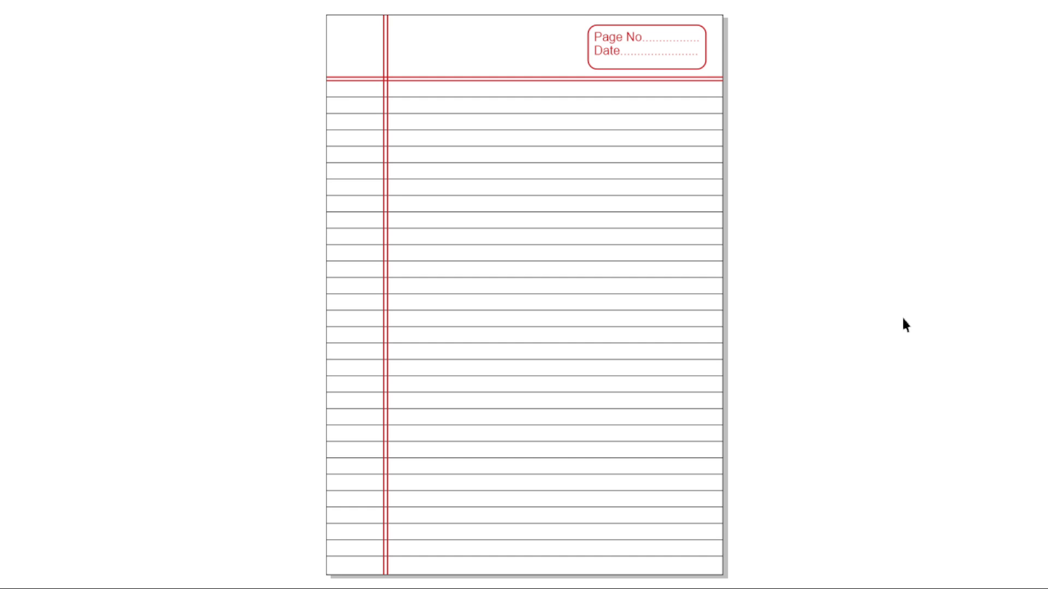